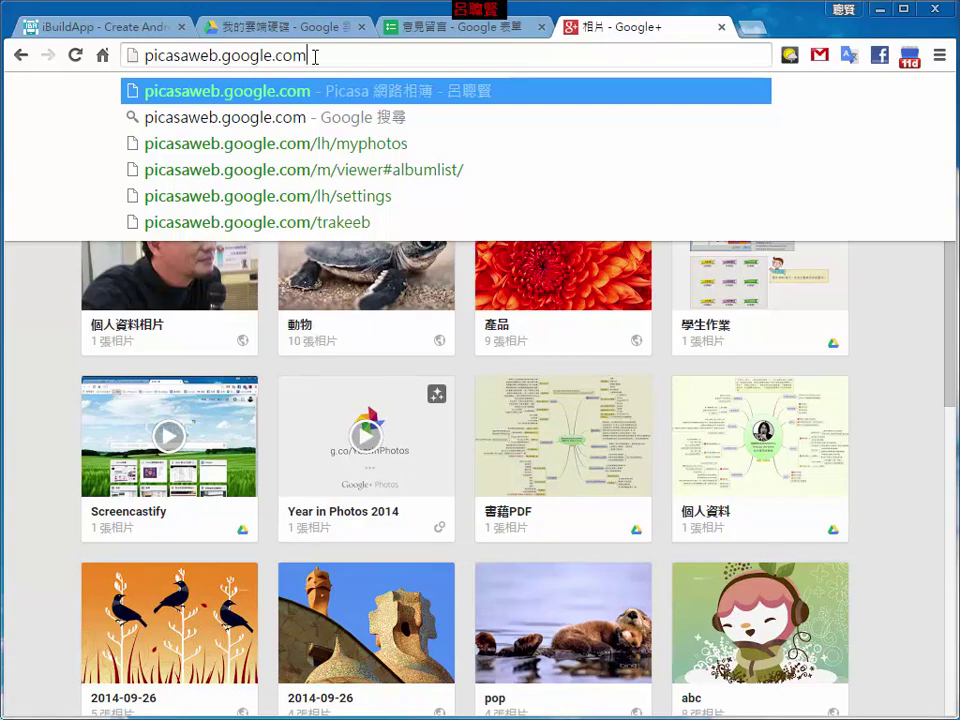
Load picasaweb.google.com and return to the classic Picasa web albums view.
key("Return")
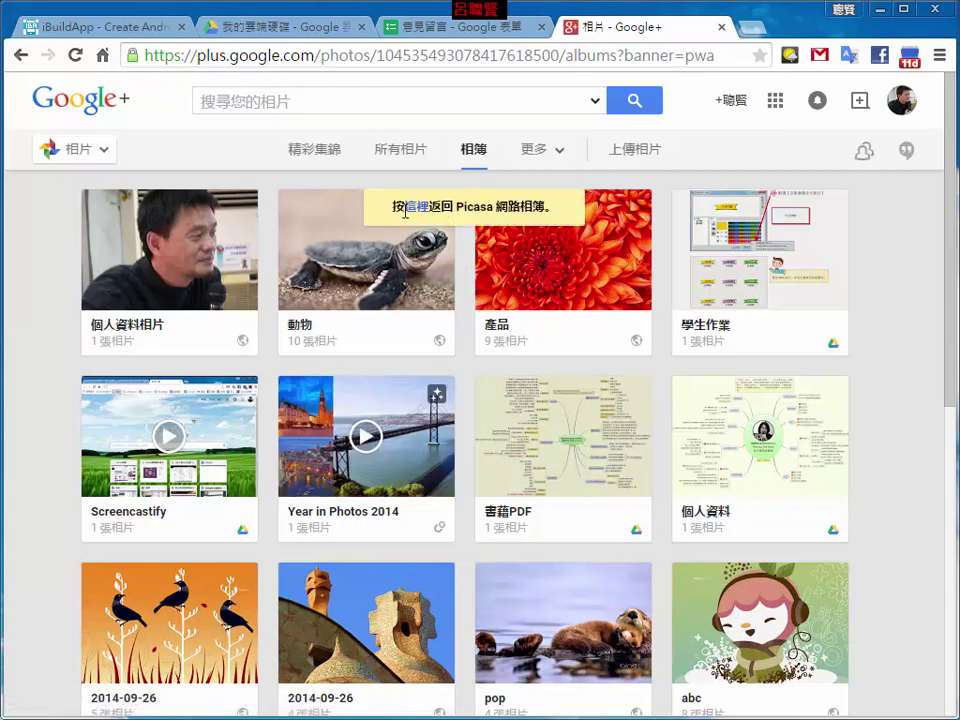
left_click(418, 212)
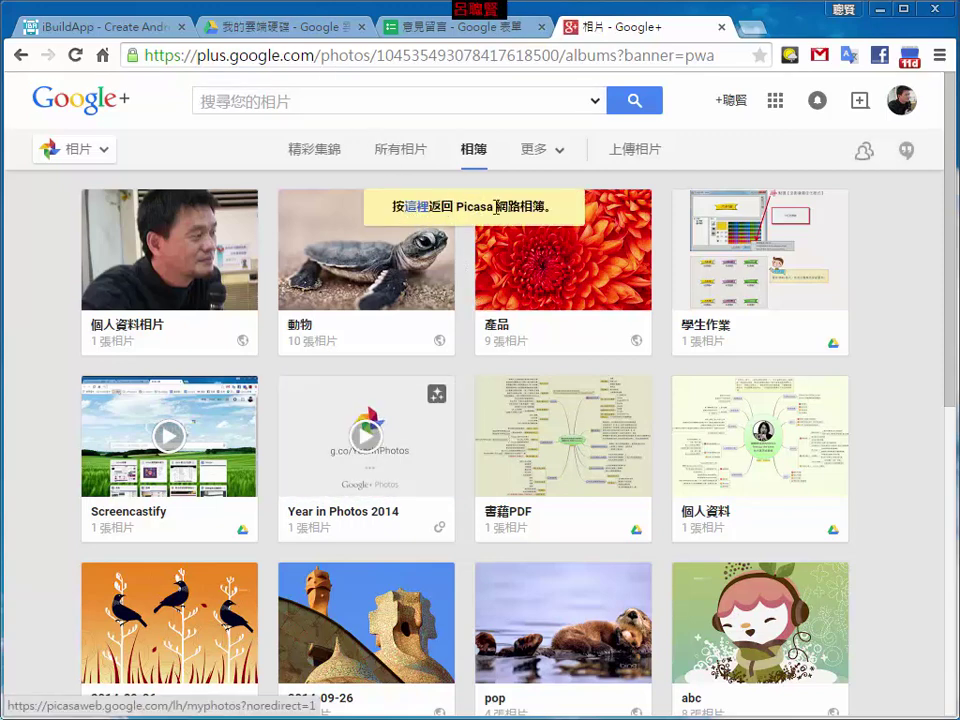
left_click(420, 210)
left_click(420, 210)
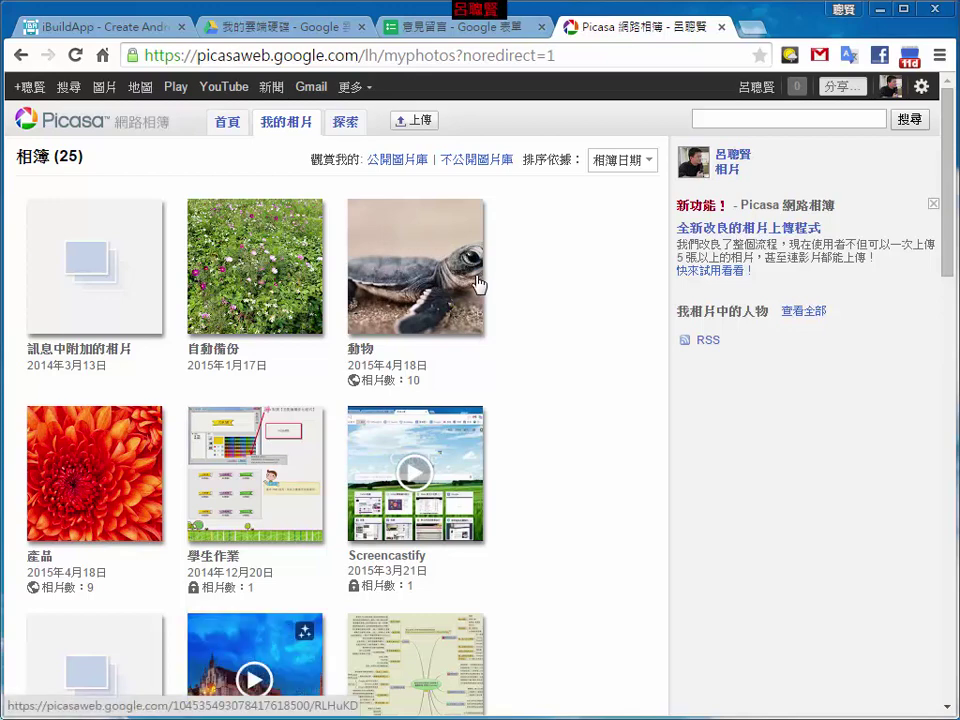
Open the RSS feed of the 動物 album and copy the feed's address.
left_click(419, 294)
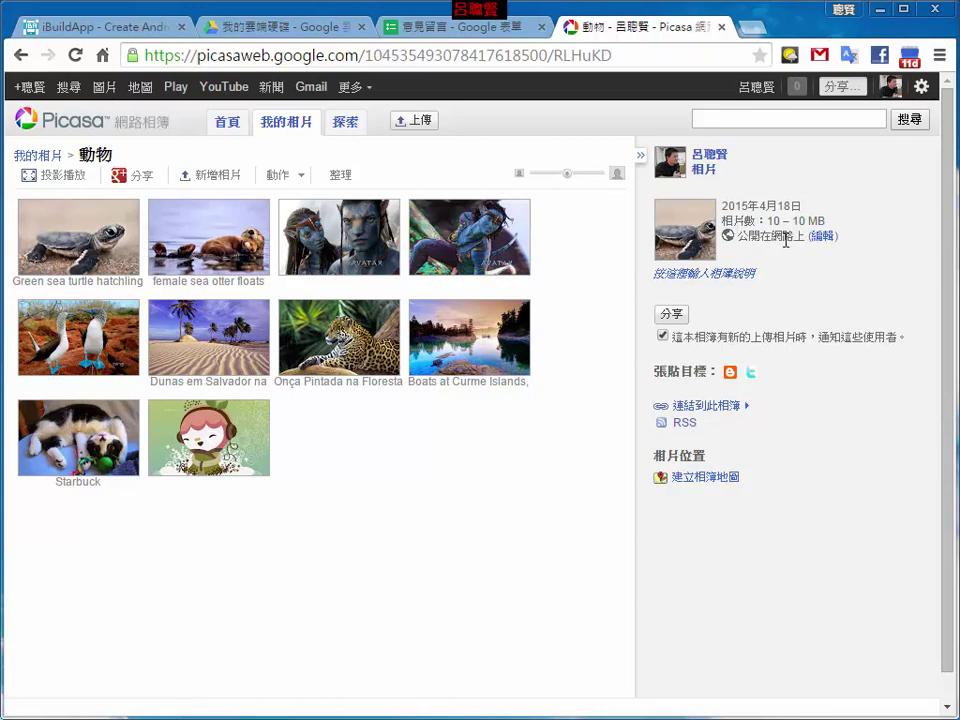
left_click(688, 425)
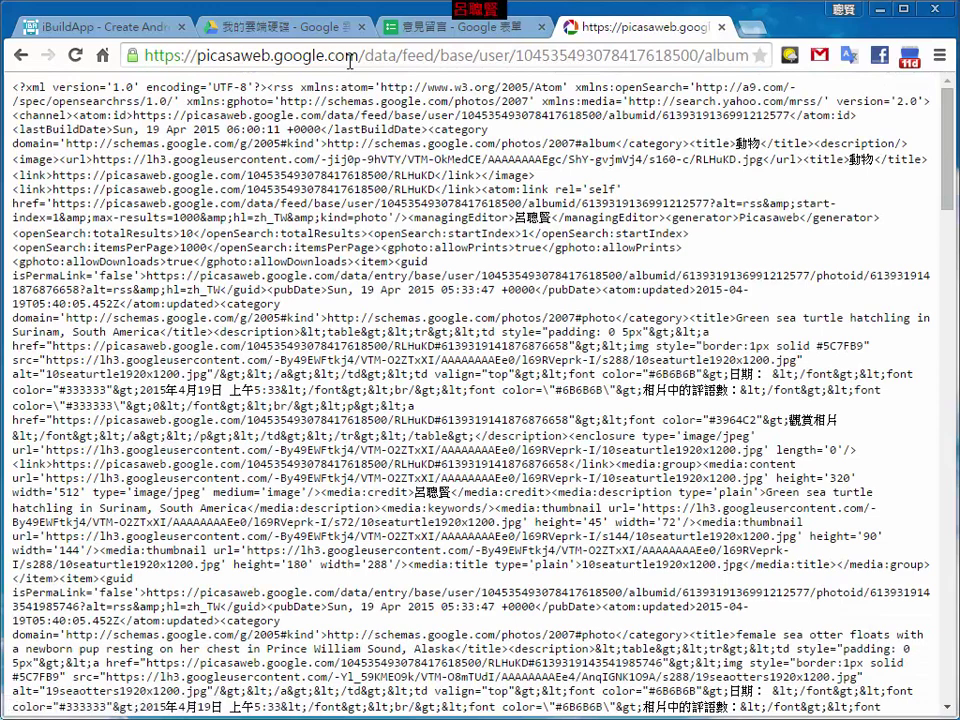
left_click(355, 58)
key("ctrl+c")
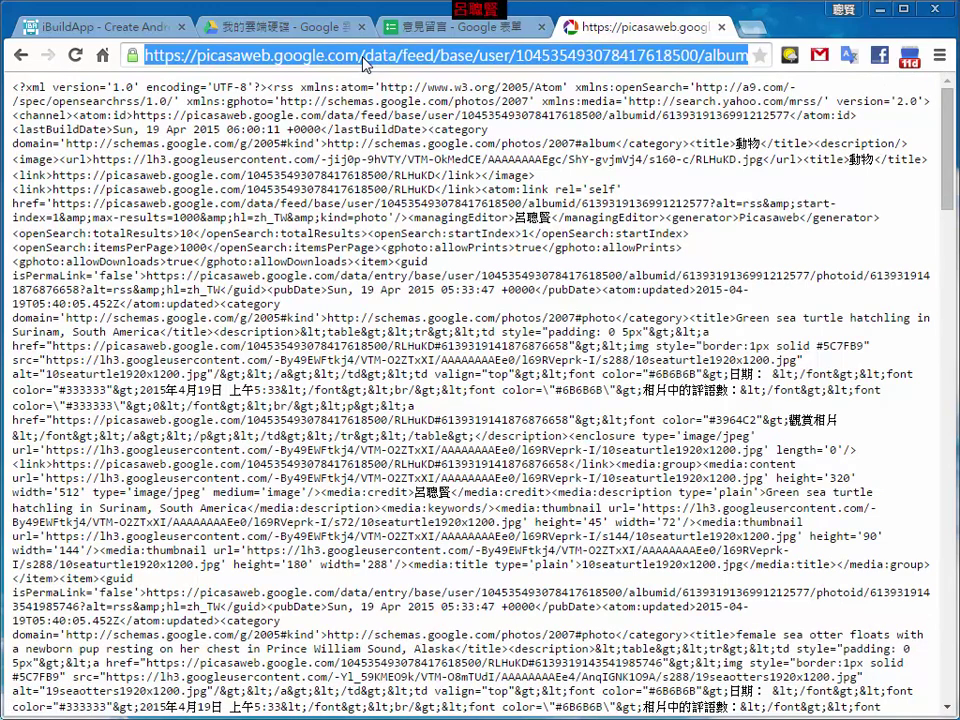
Switch to iBuildApp and add a MediaRSS Link album to the Gallery using the copied 動物 feed address.
left_click(83, 25)
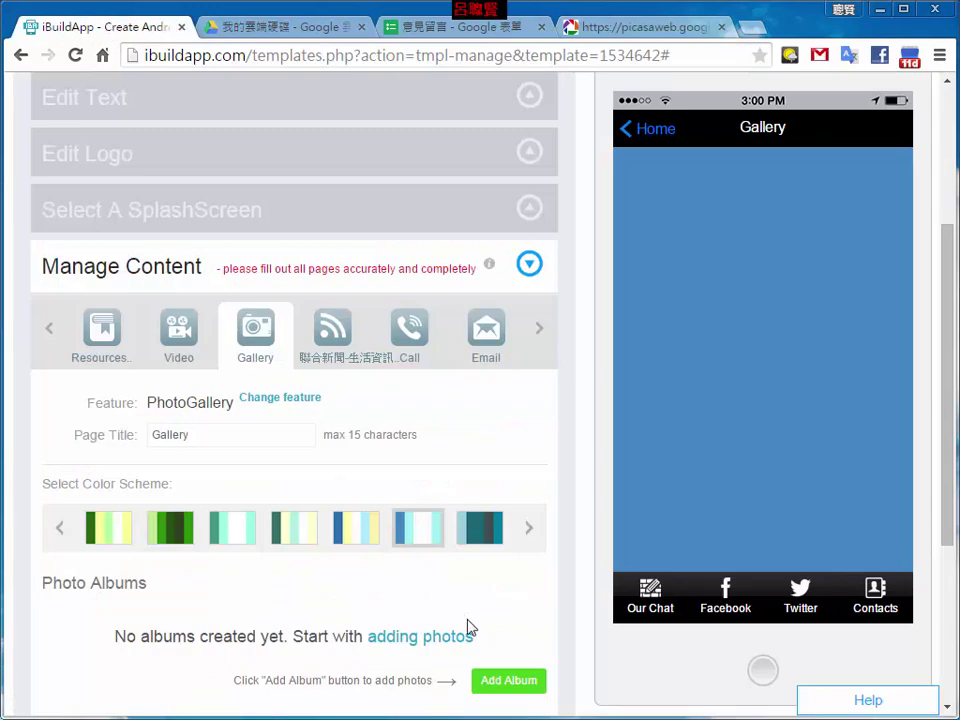
left_click(512, 690)
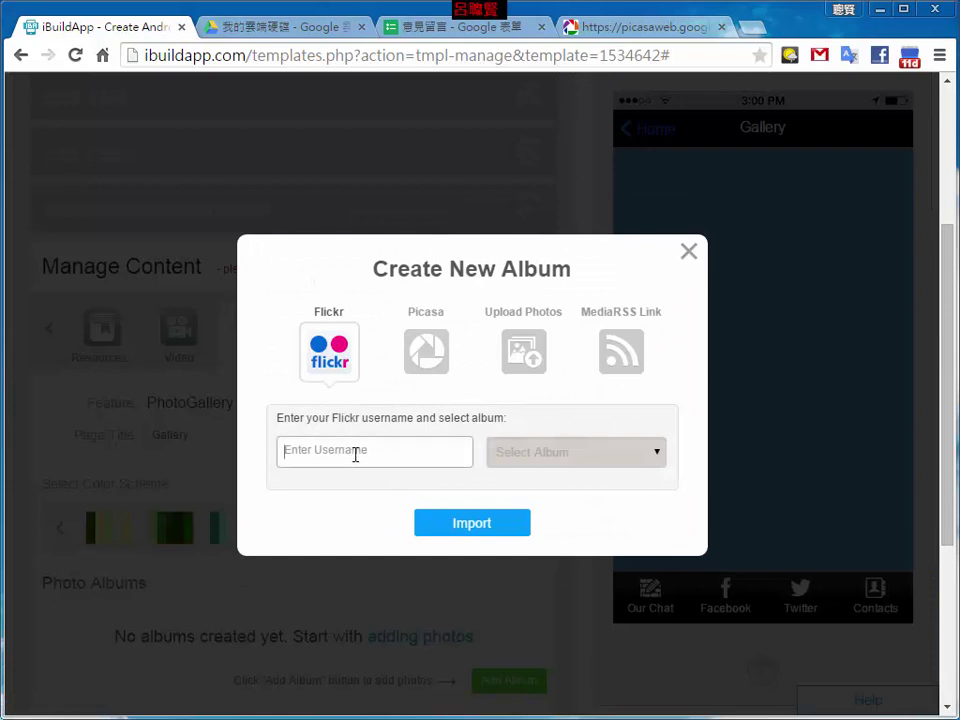
left_click(615, 343)
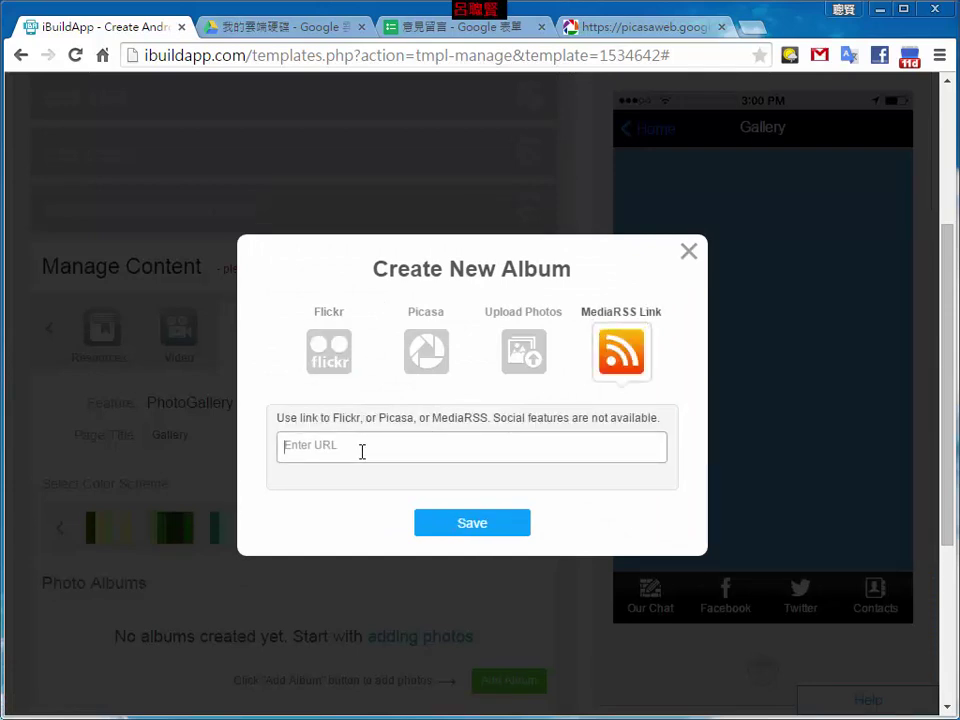
key("ctrl+v")
left_click(492, 540)
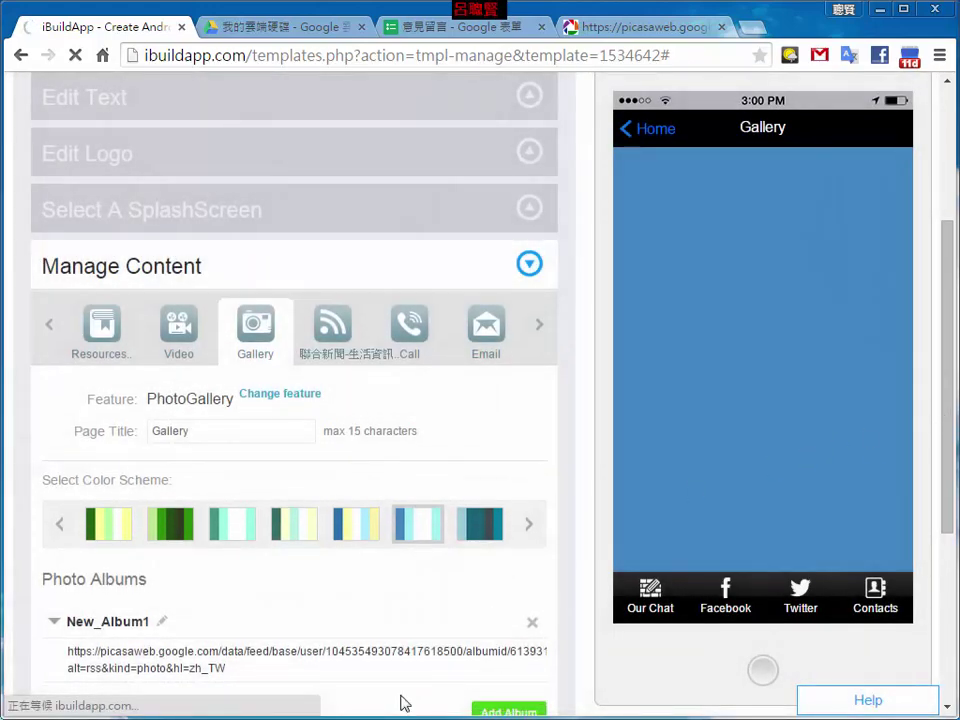
Rename the new photo album as 動物集.
left_click_drag(943, 514, 939, 580)
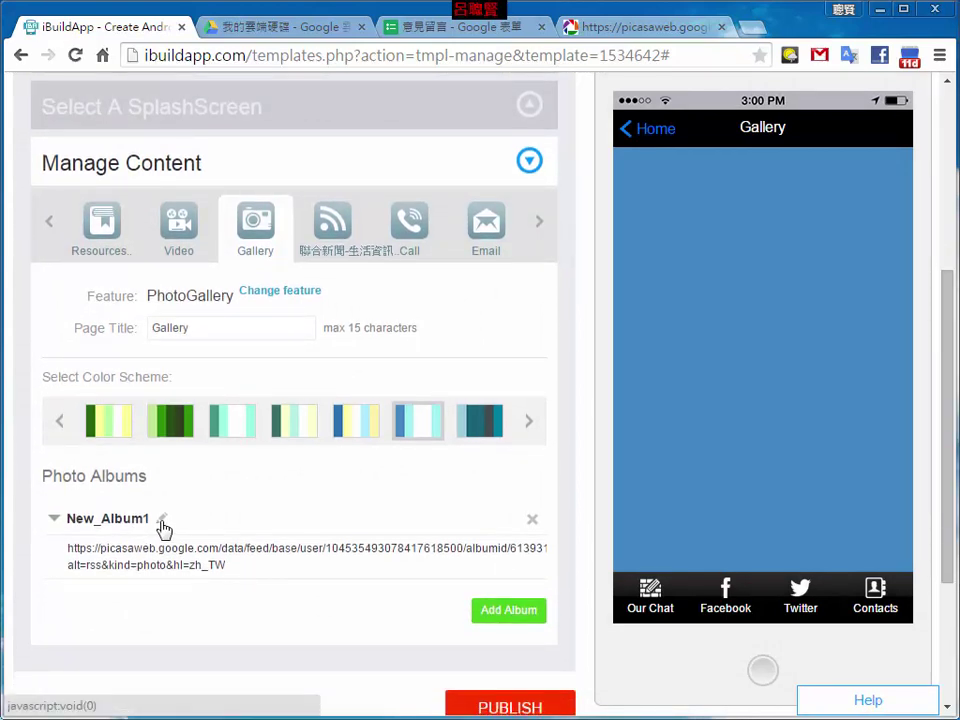
left_click(161, 522)
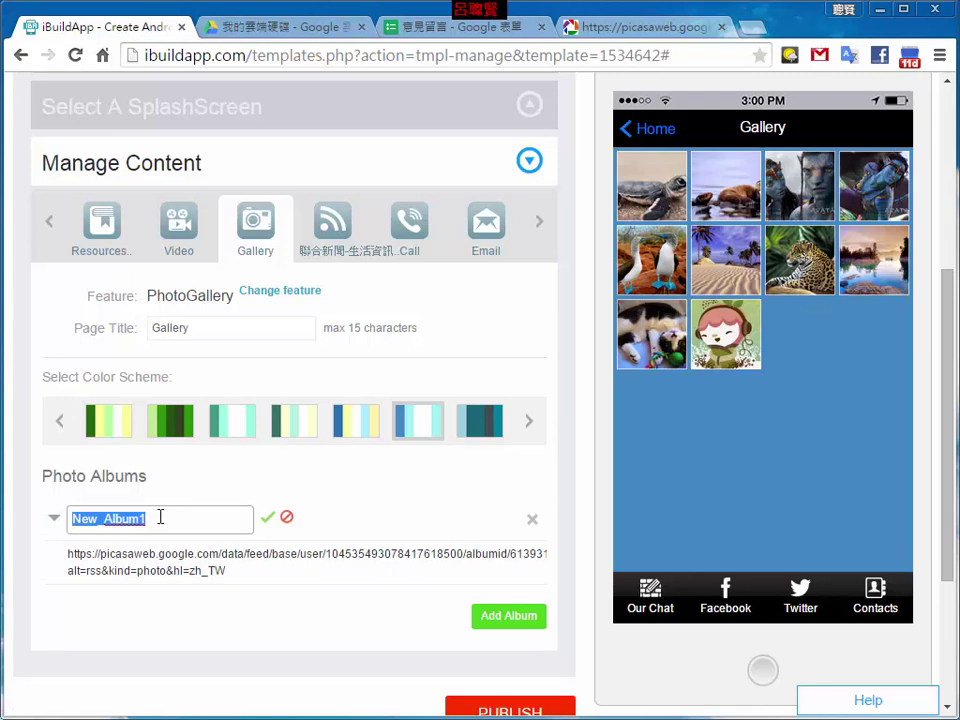
type("動畫")
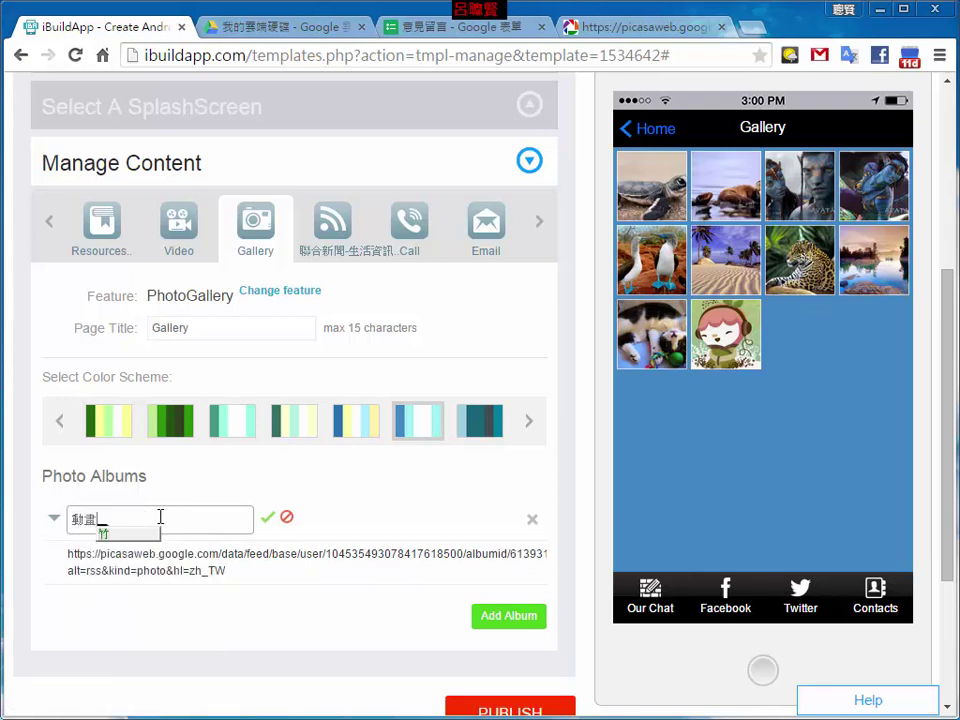
key("BackSpace")
type("物")
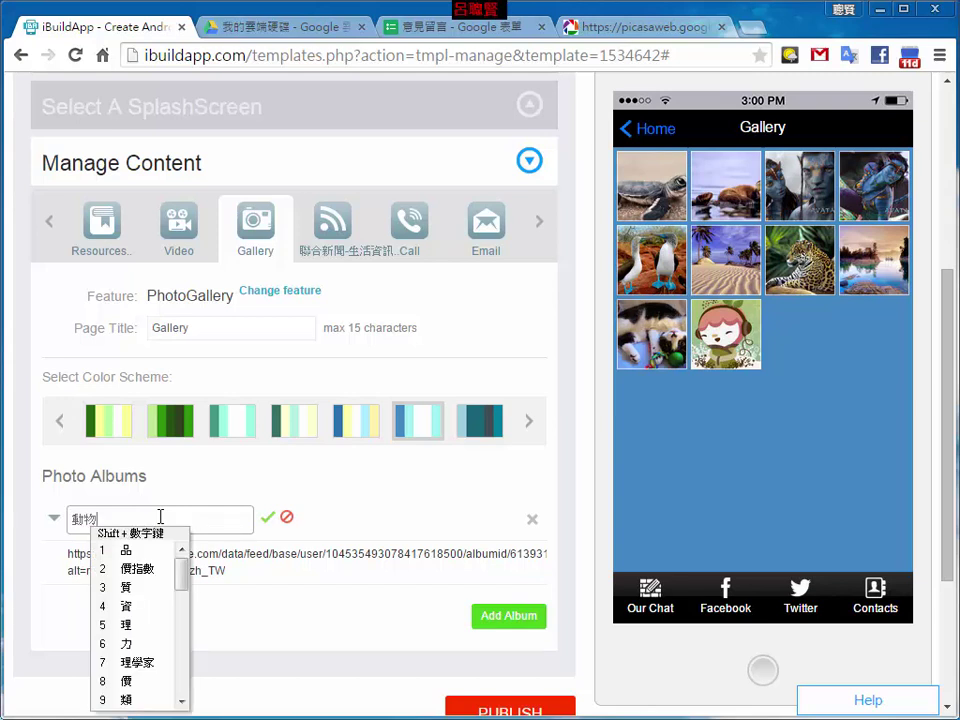
type("集")
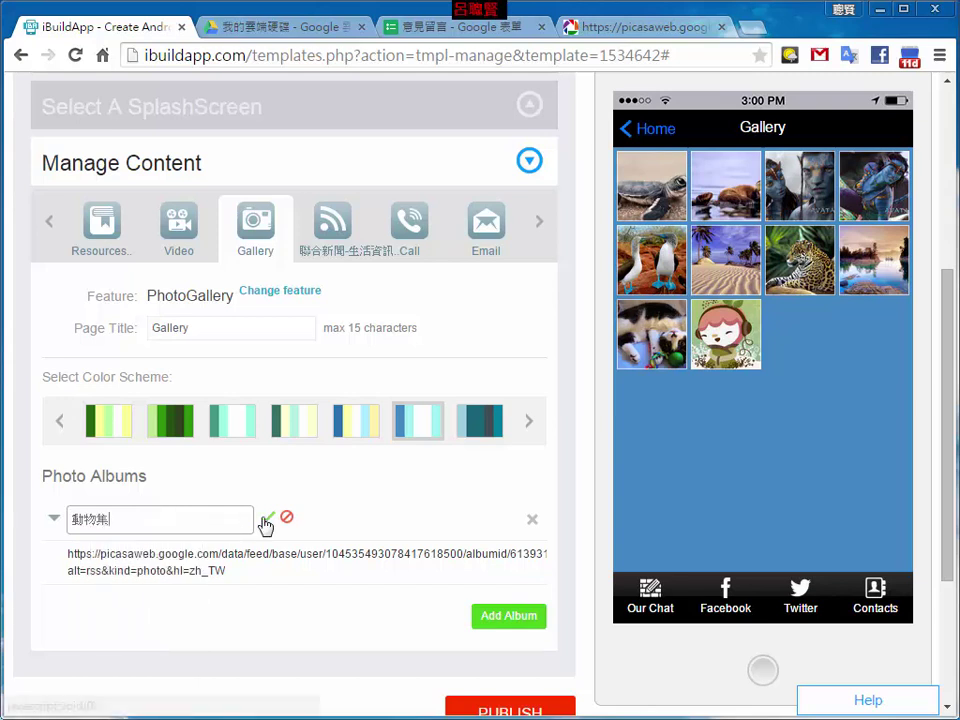
left_click(267, 517)
Switch back to Picasa and copy the RSS feed address of the 2014-09-26 album with the orange bird cover.
left_click(665, 28)
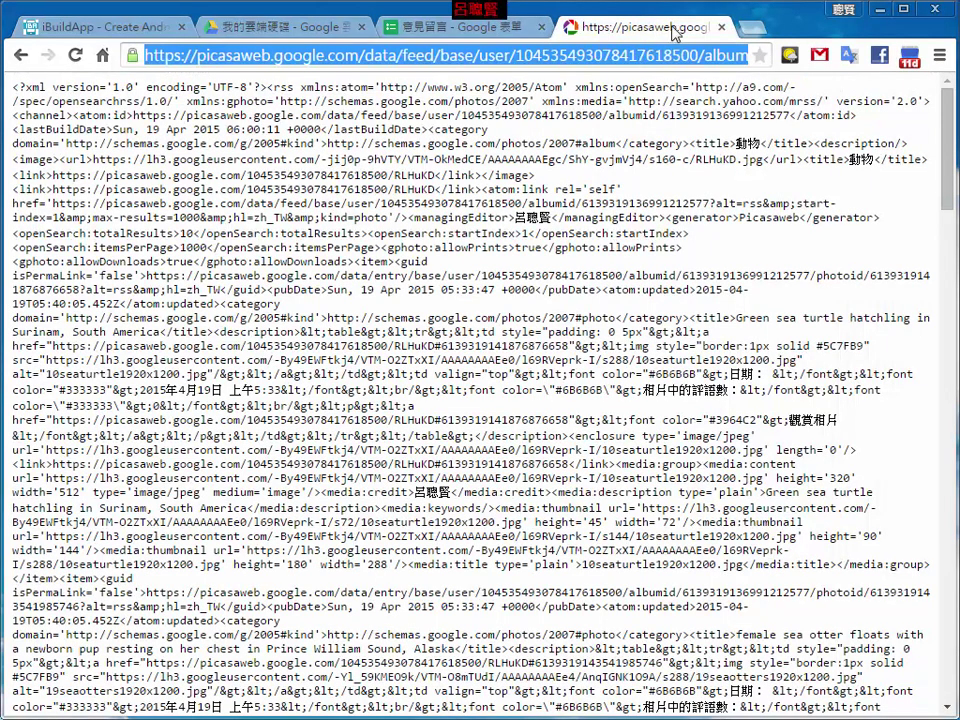
left_click(20, 55)
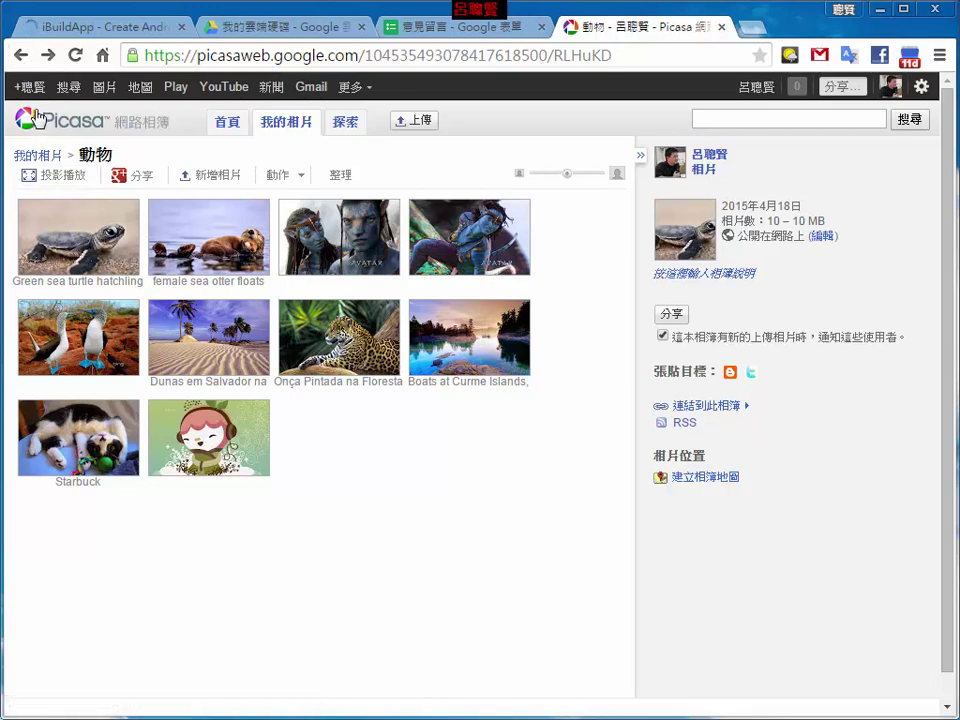
left_click(36, 159)
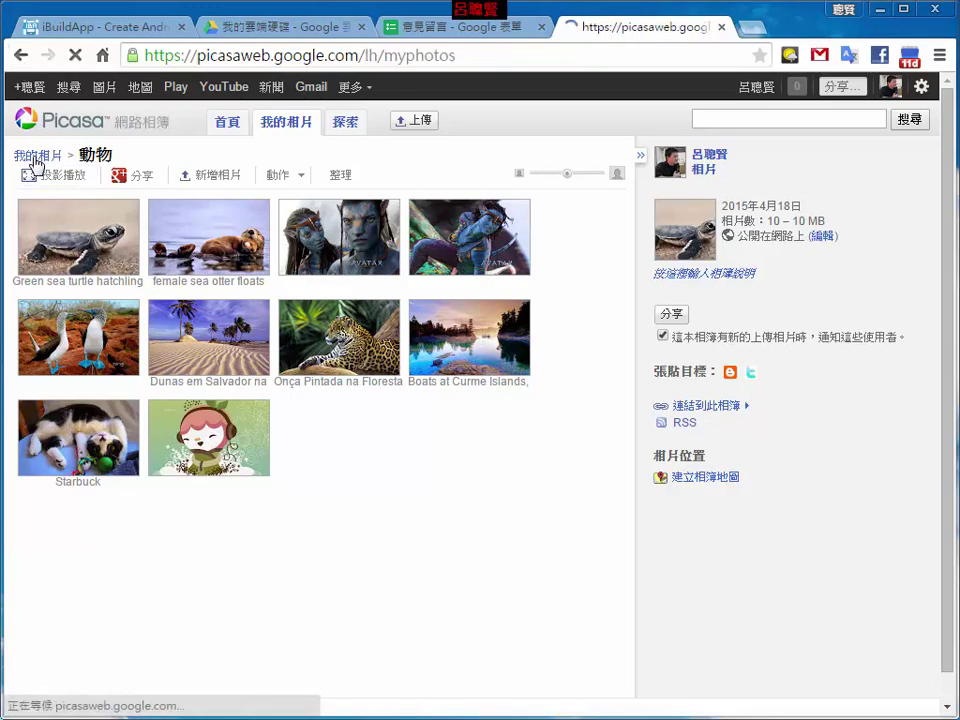
scroll(583, 387, "down", 2)
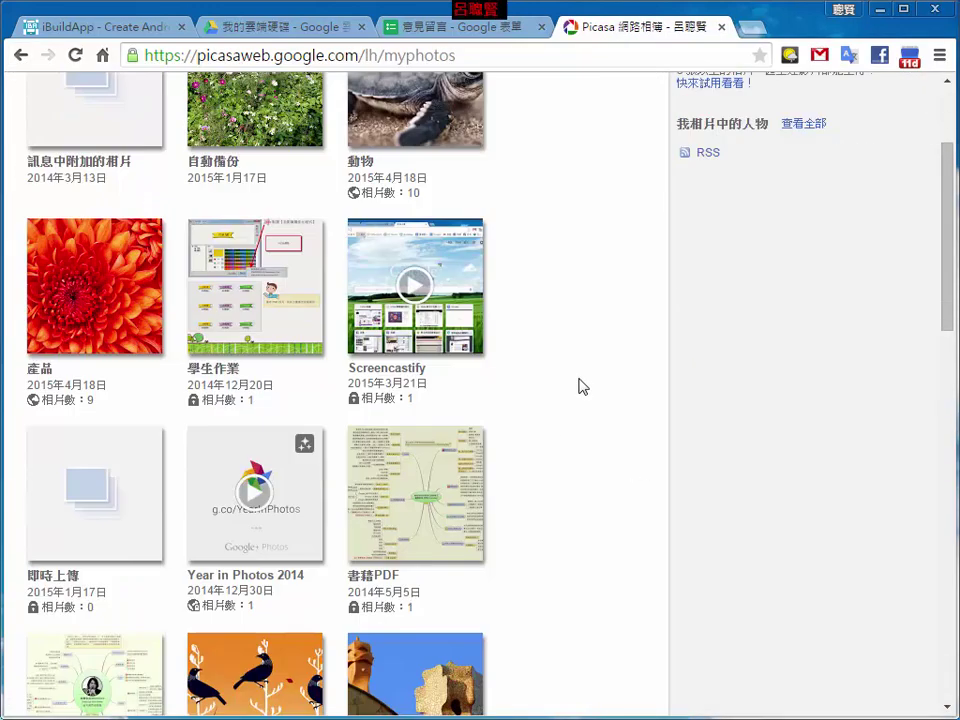
scroll(583, 387, "down", 4)
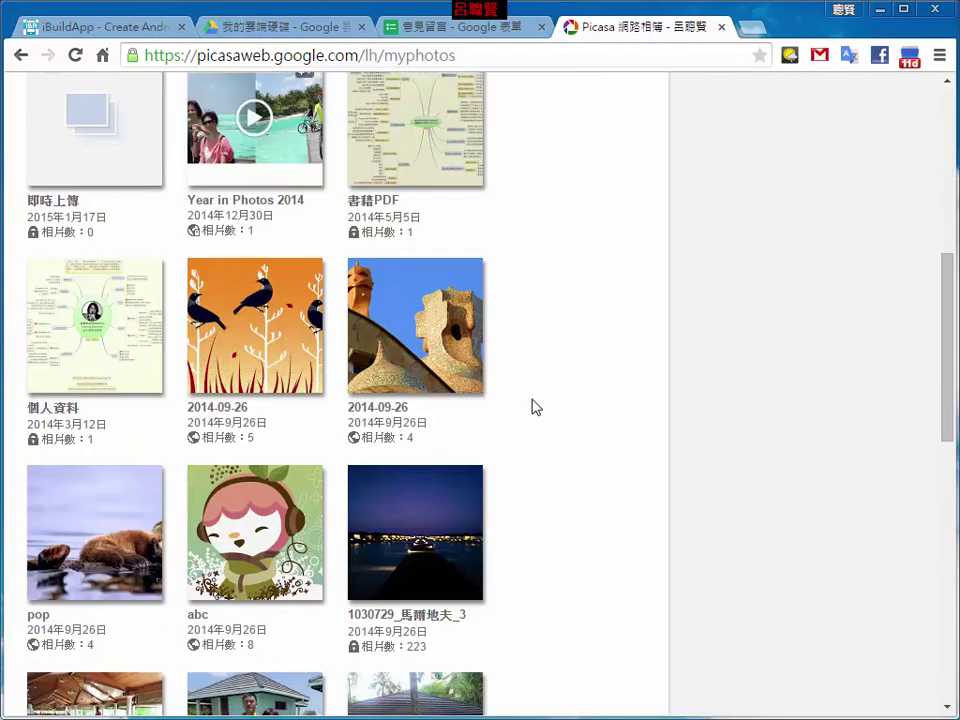
left_click(255, 340)
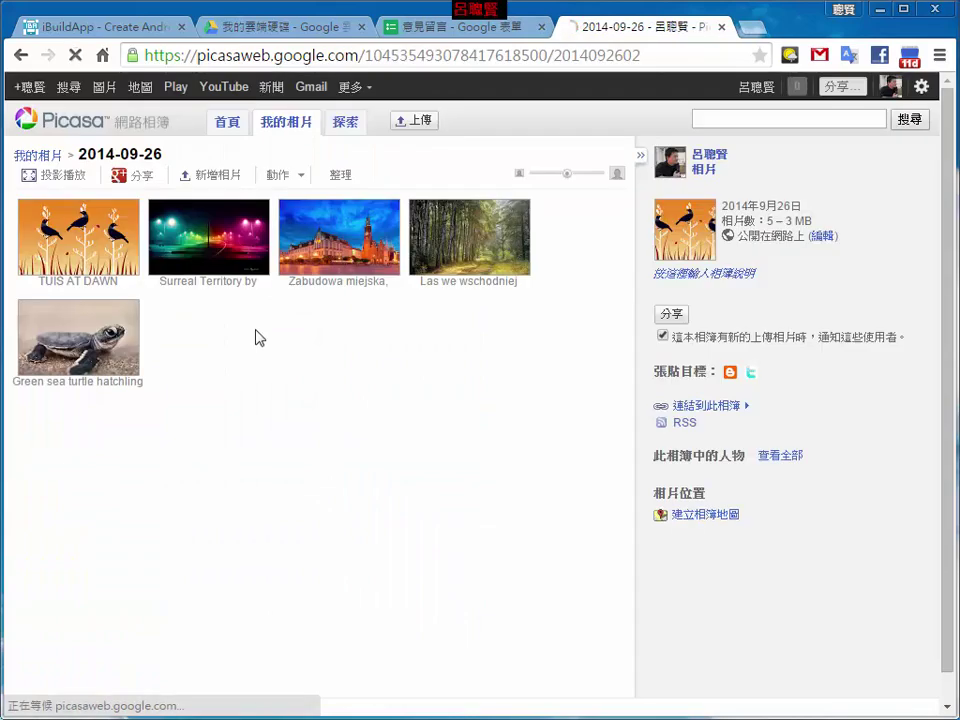
left_click(685, 423)
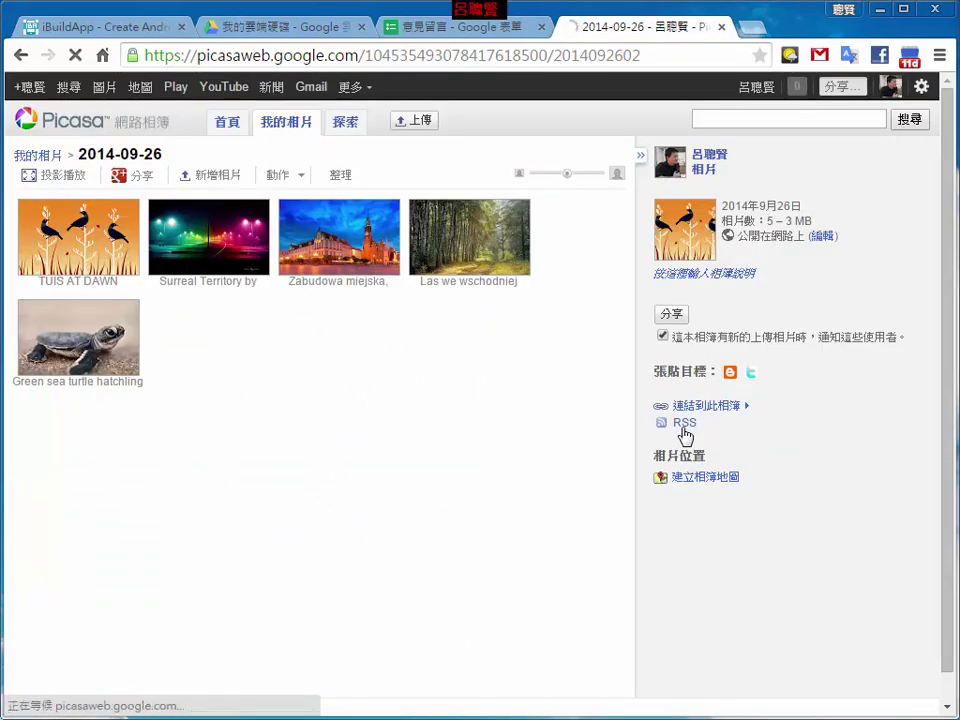
left_click(331, 55)
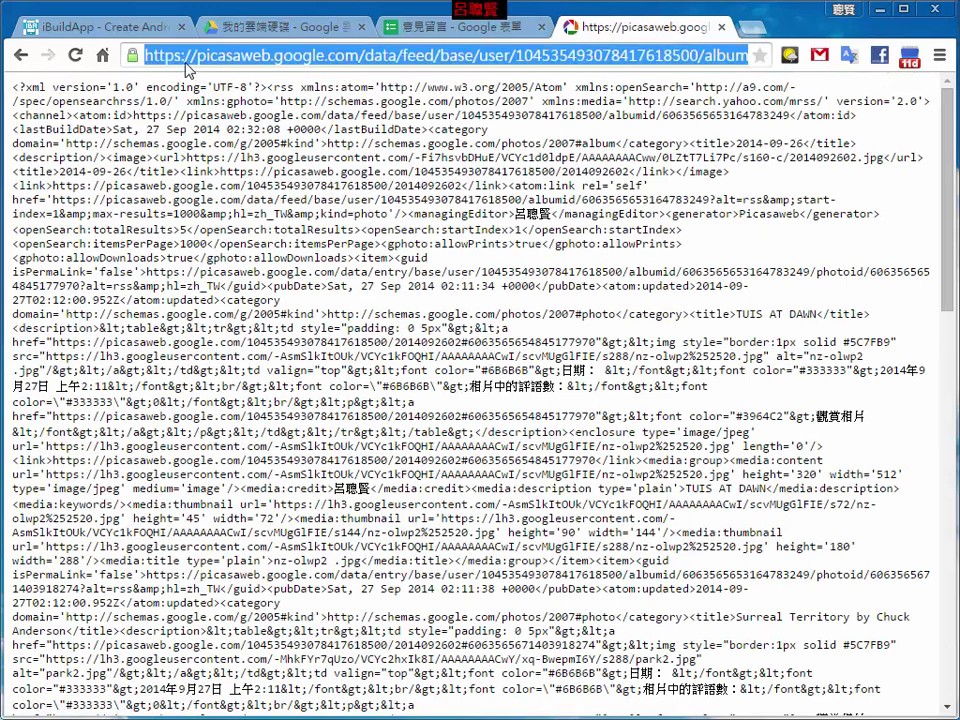
Switch to iBuildApp and add a second Gallery album as a MediaRSS Link with the copied 2014-09-26 feed address.
left_click(108, 28)
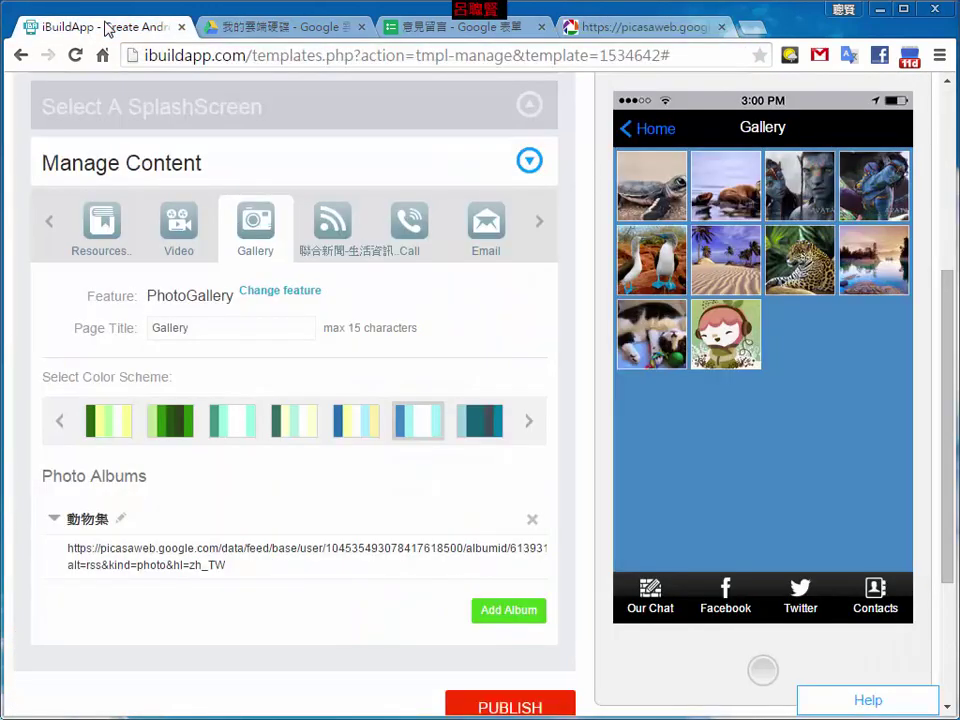
left_click(506, 611)
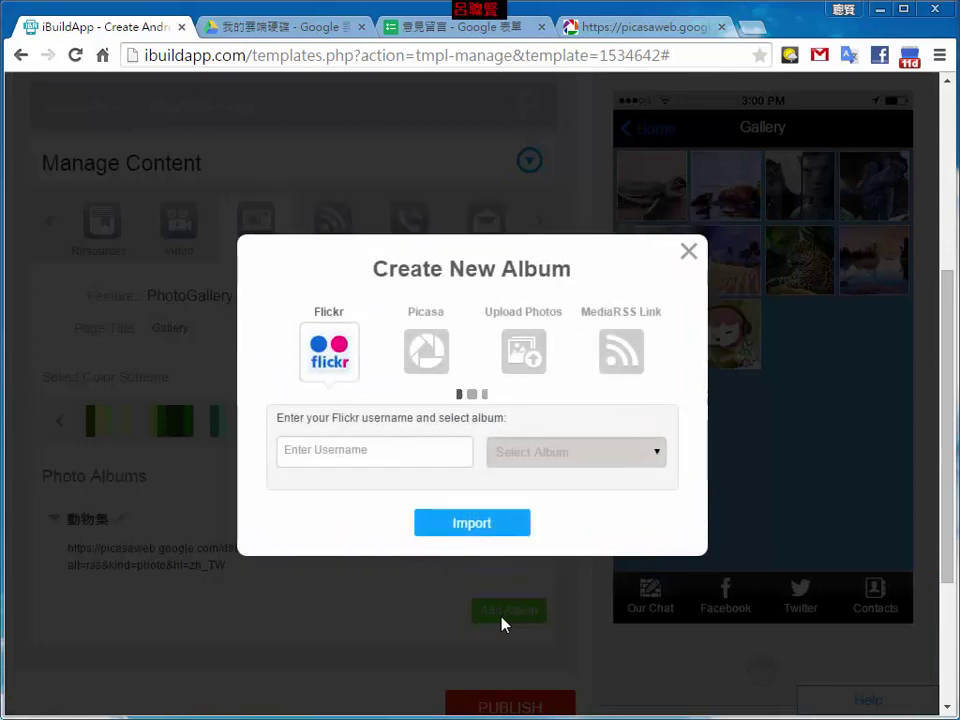
left_click(615, 355)
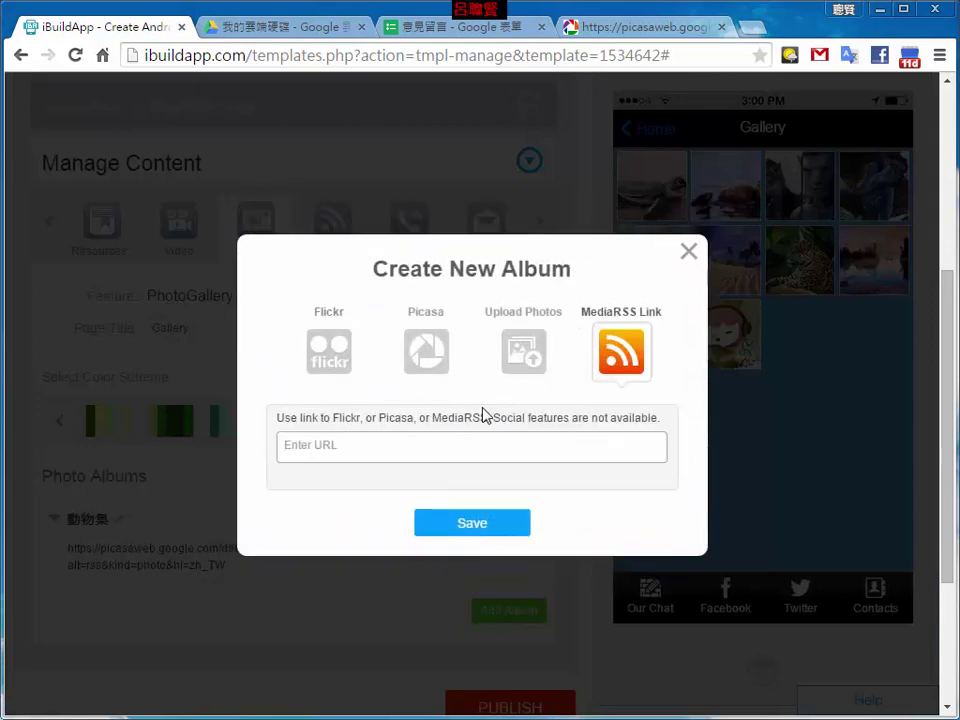
key("ctrl+v")
left_click(461, 526)
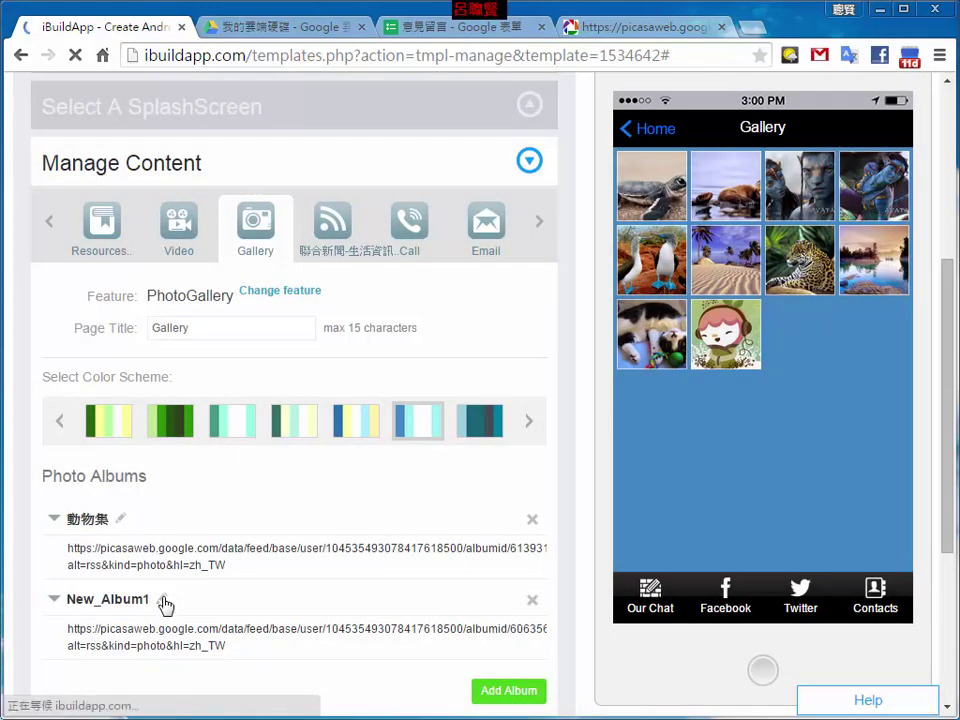
Rename the second photo album as 風景集.
left_click(161, 599)
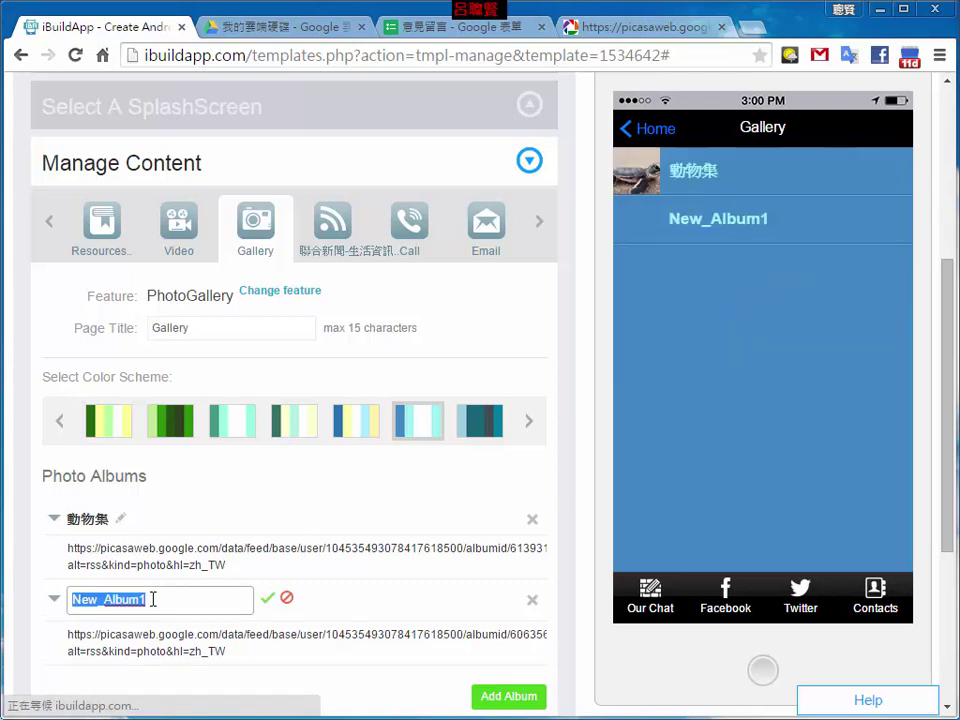
type("風景集")
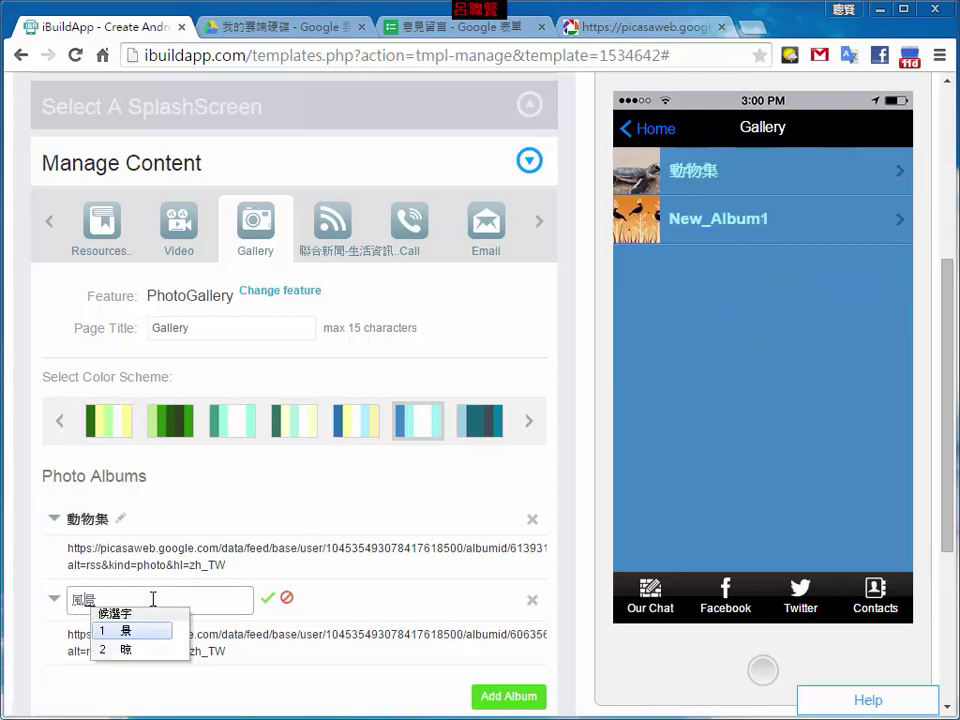
left_click(268, 599)
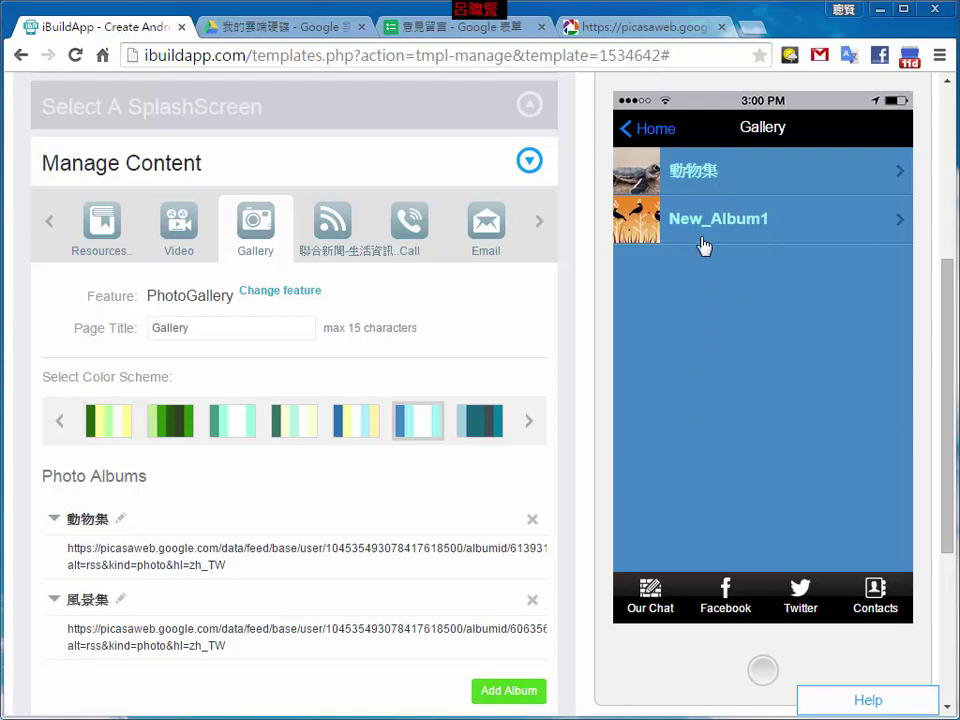
Switch back to Picasa and open the public 1030729_馬爾地夫_2 album from the album list.
left_click(633, 30)
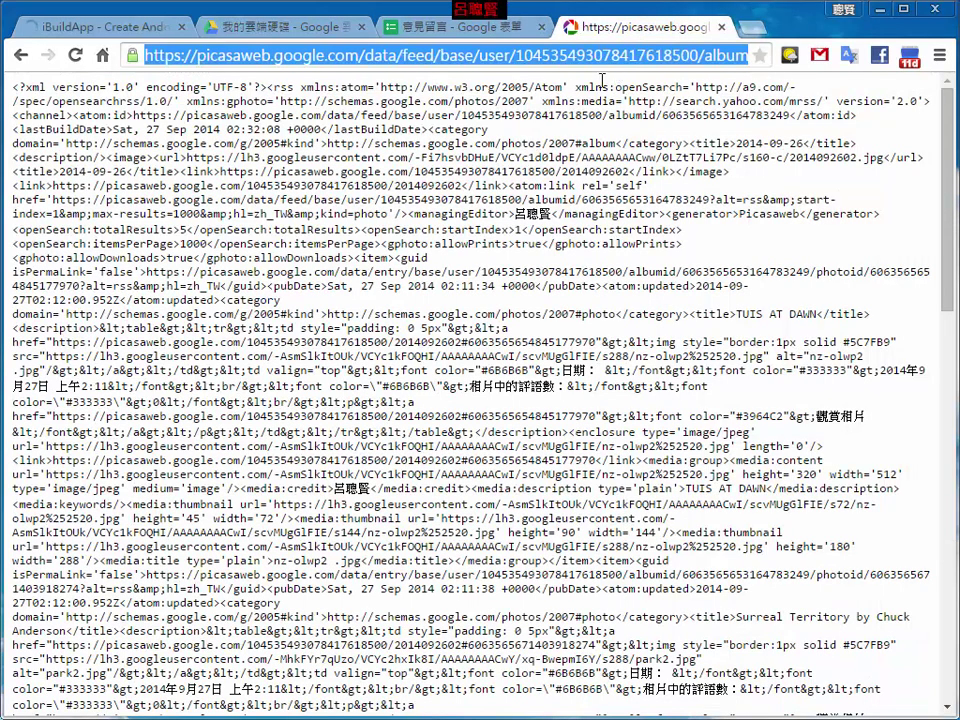
left_click(21, 52)
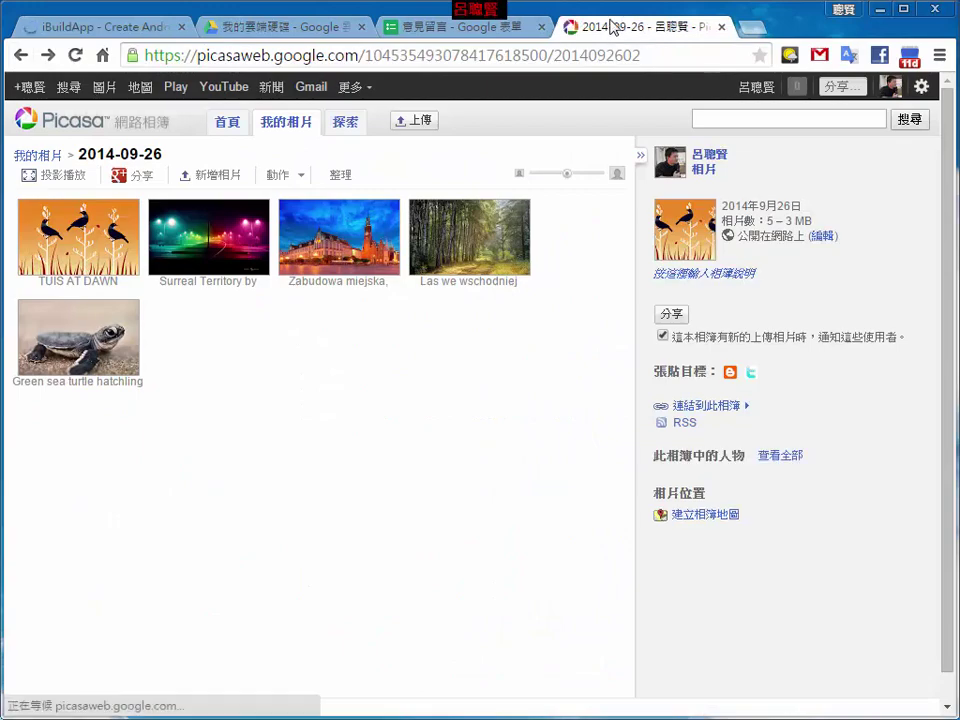
left_click(26, 157)
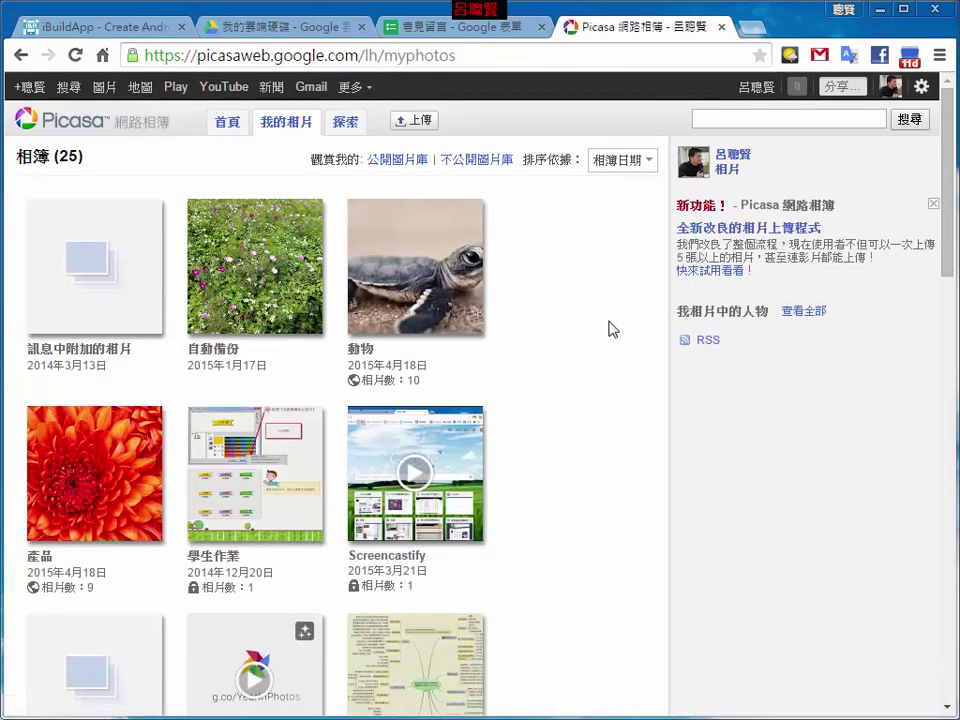
scroll(605, 350, "down", 8)
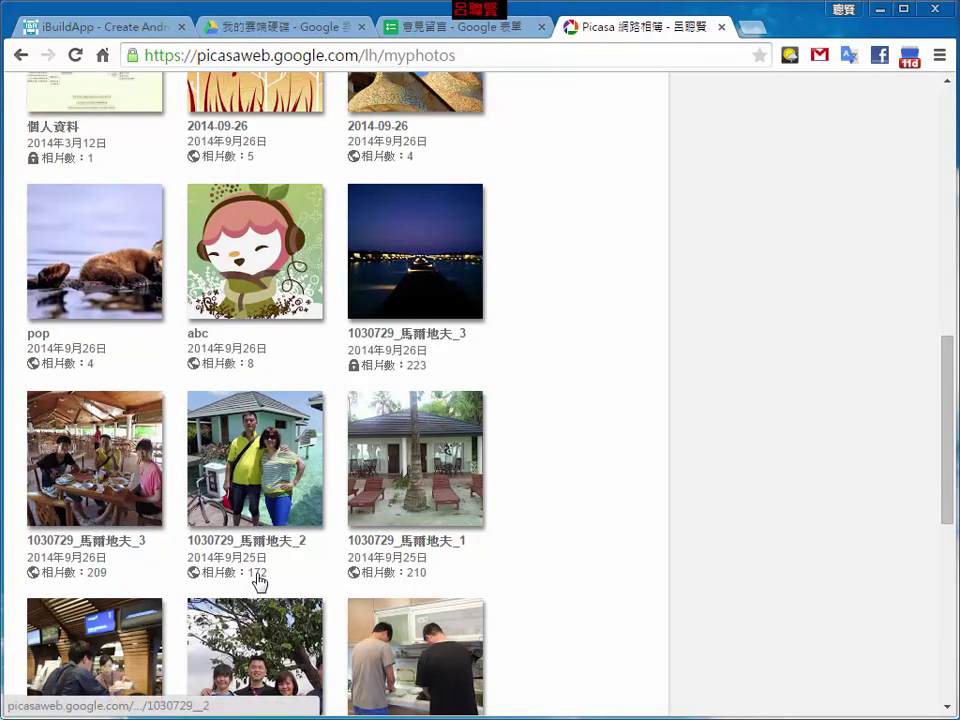
left_click(258, 455)
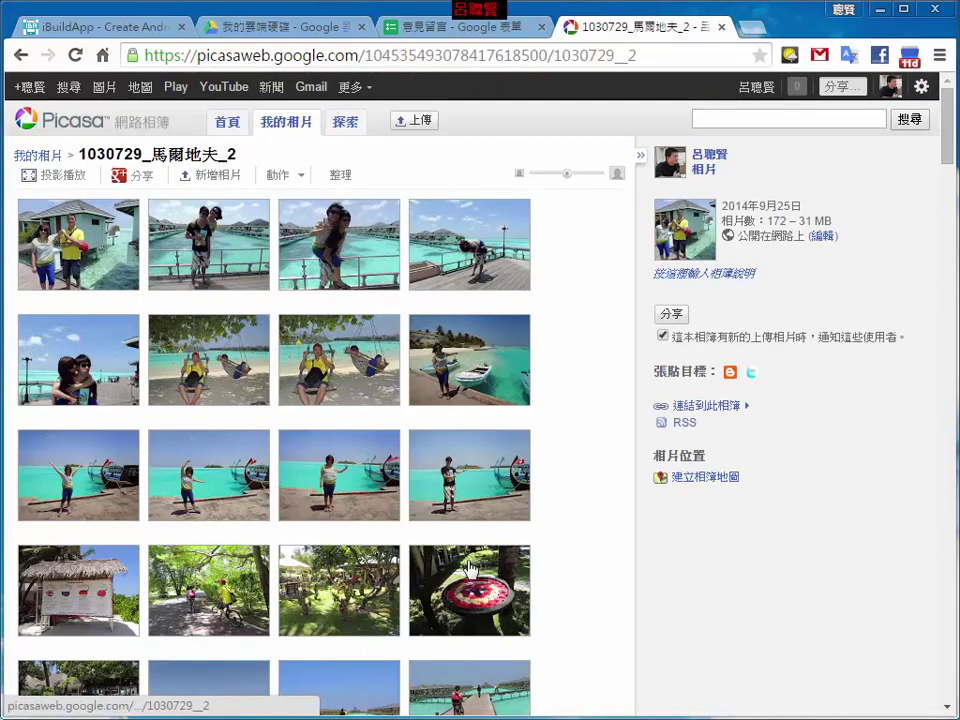
Copy the 1030729_馬爾地夫_2 album's RSS feed address and add it in iBuildApp as a third Gallery album through MediaRSS Link.
left_click(686, 425)
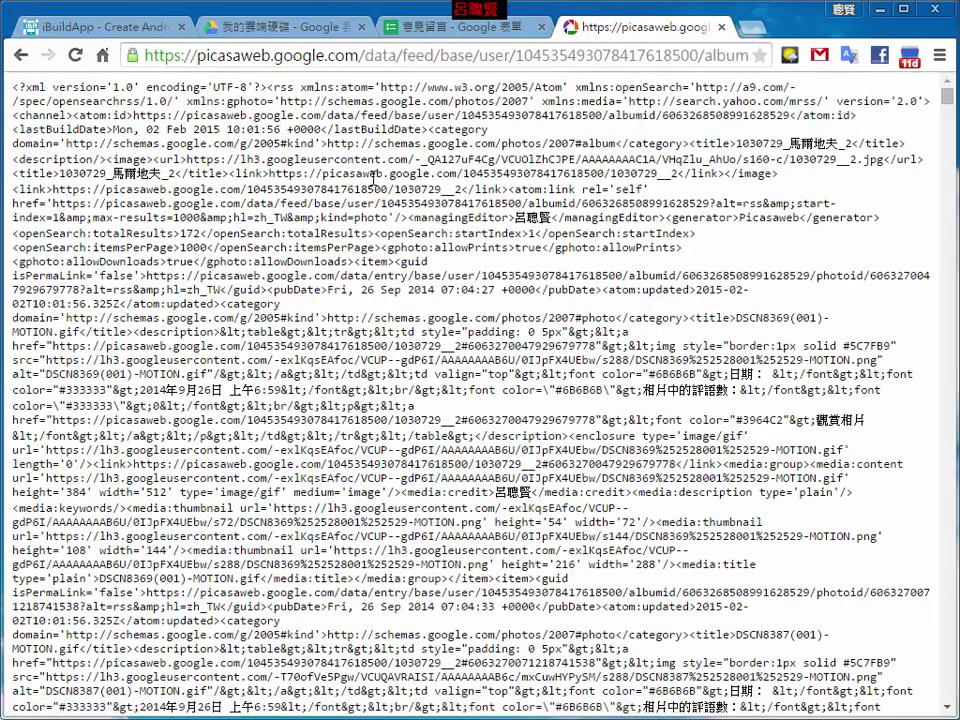
left_click(258, 57)
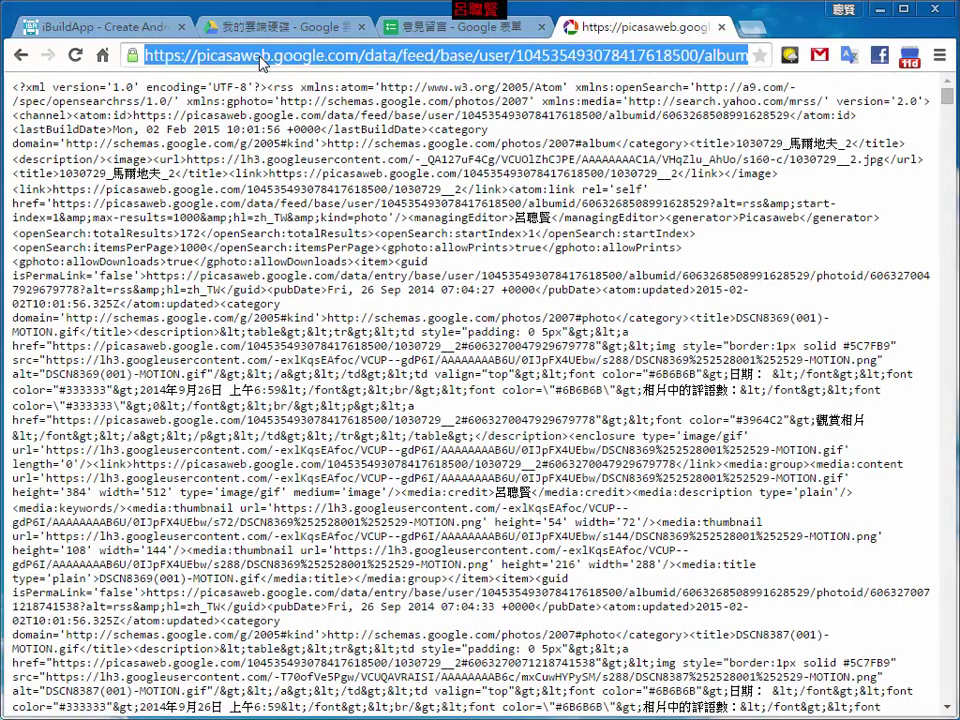
left_click(90, 28)
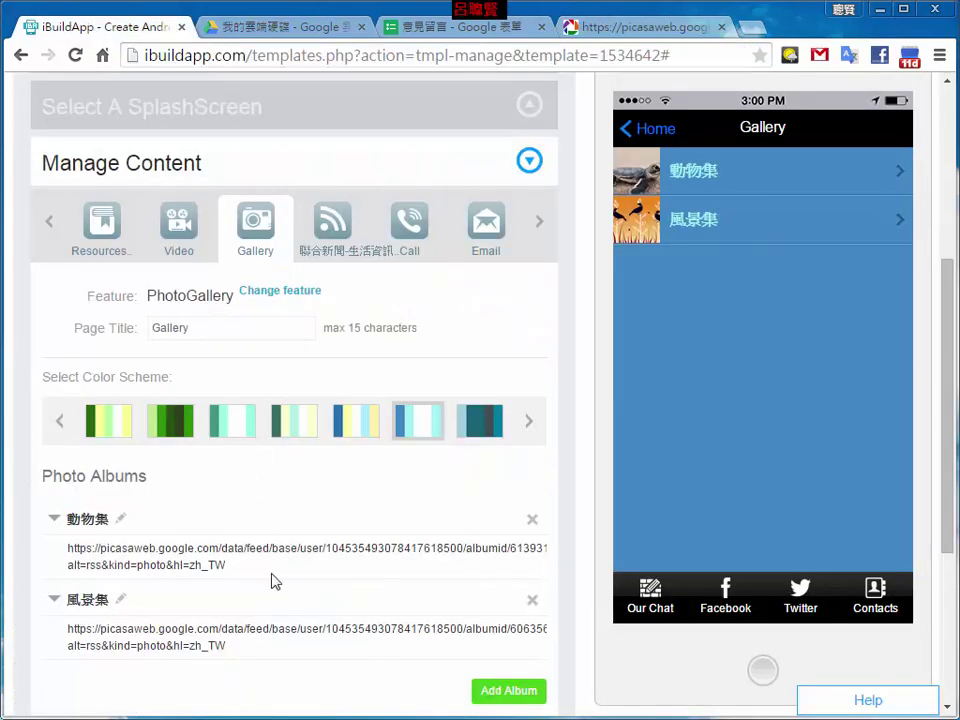
left_click(508, 694)
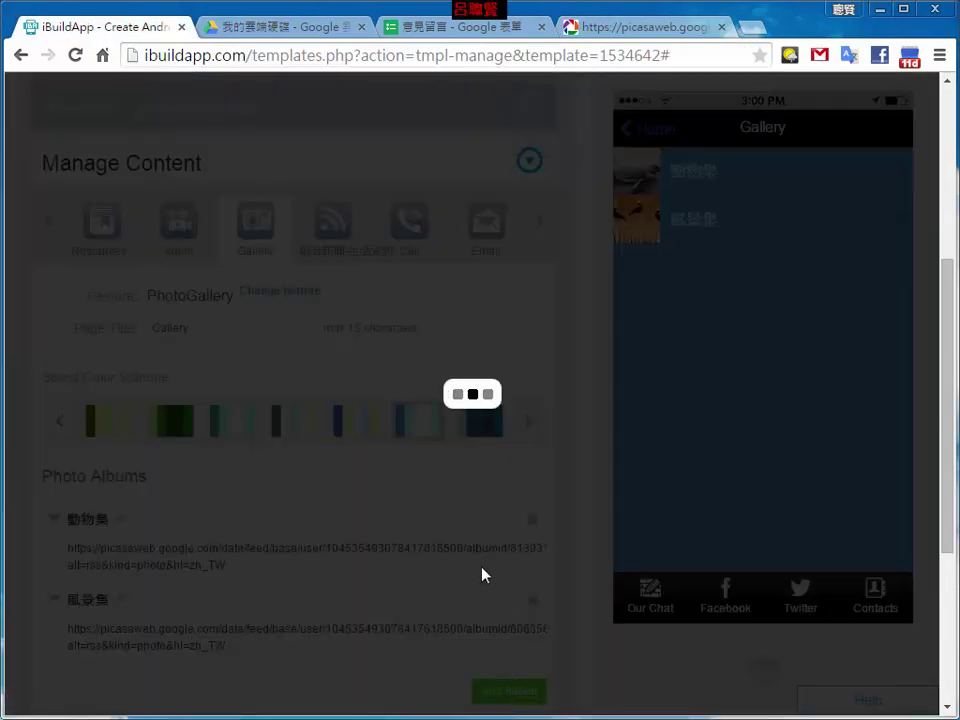
left_click(612, 350)
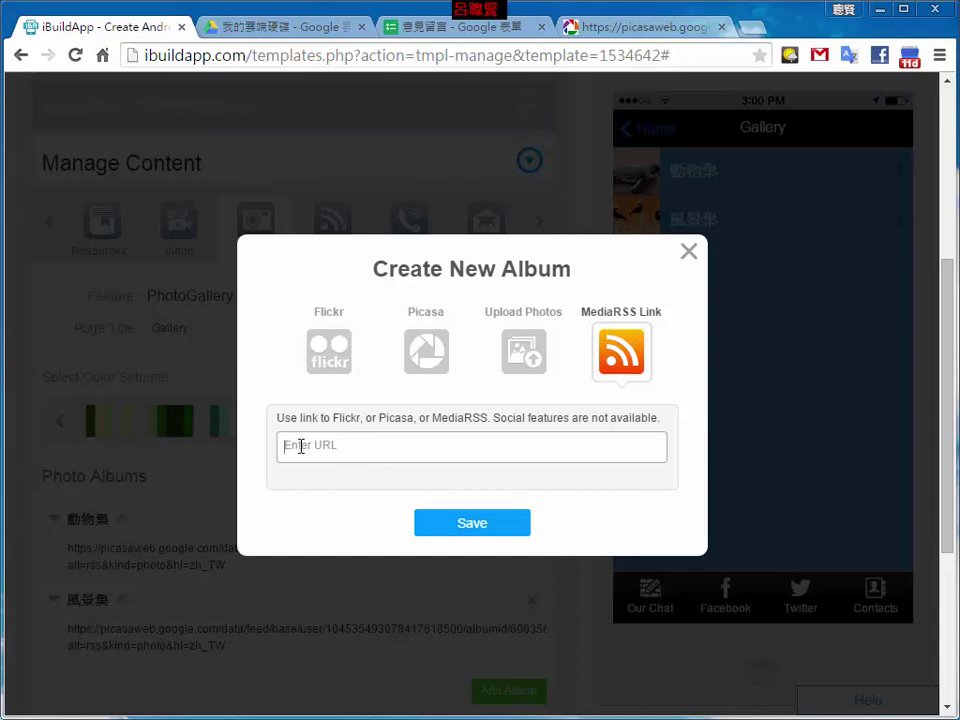
key("ctrl+v")
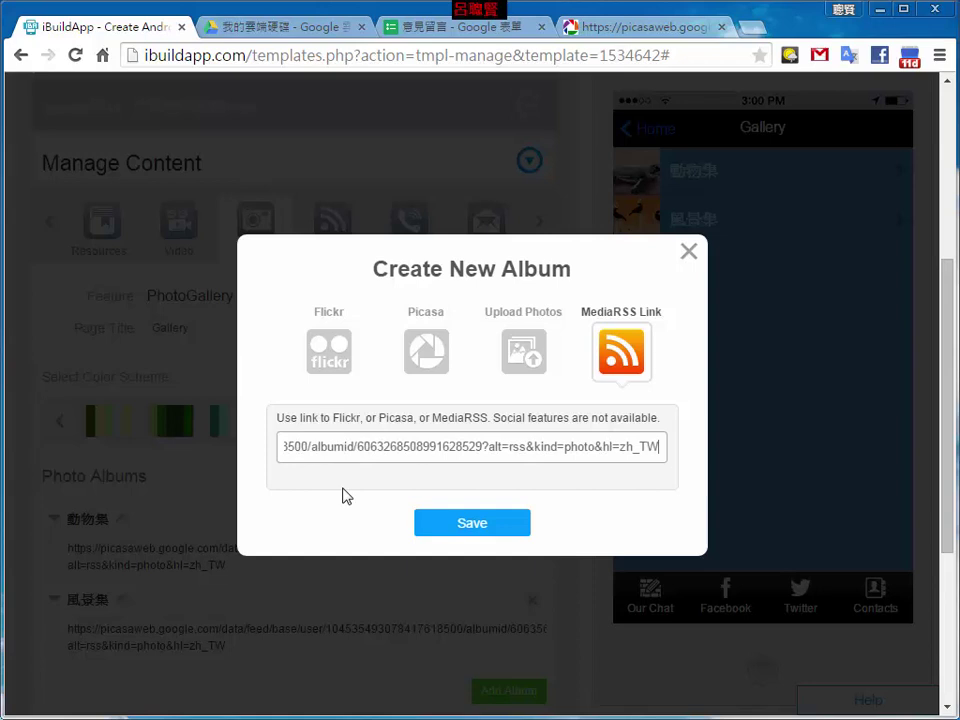
left_click(475, 532)
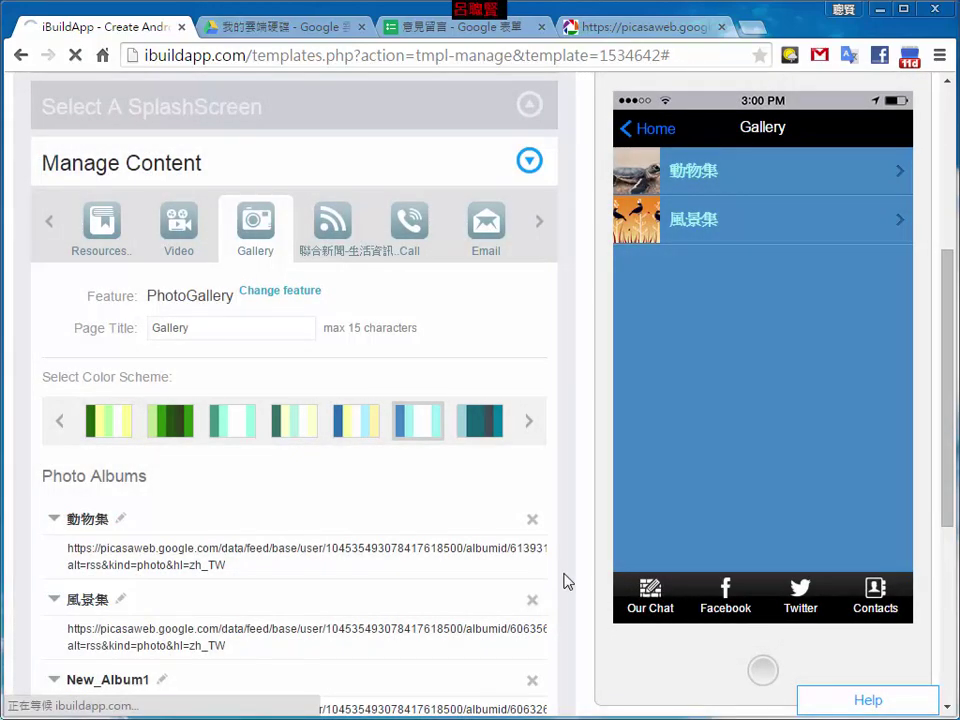
Rename the newly added third photo album as 馬爾地夫 and save the name.
scroll(507, 520, "down", 2)
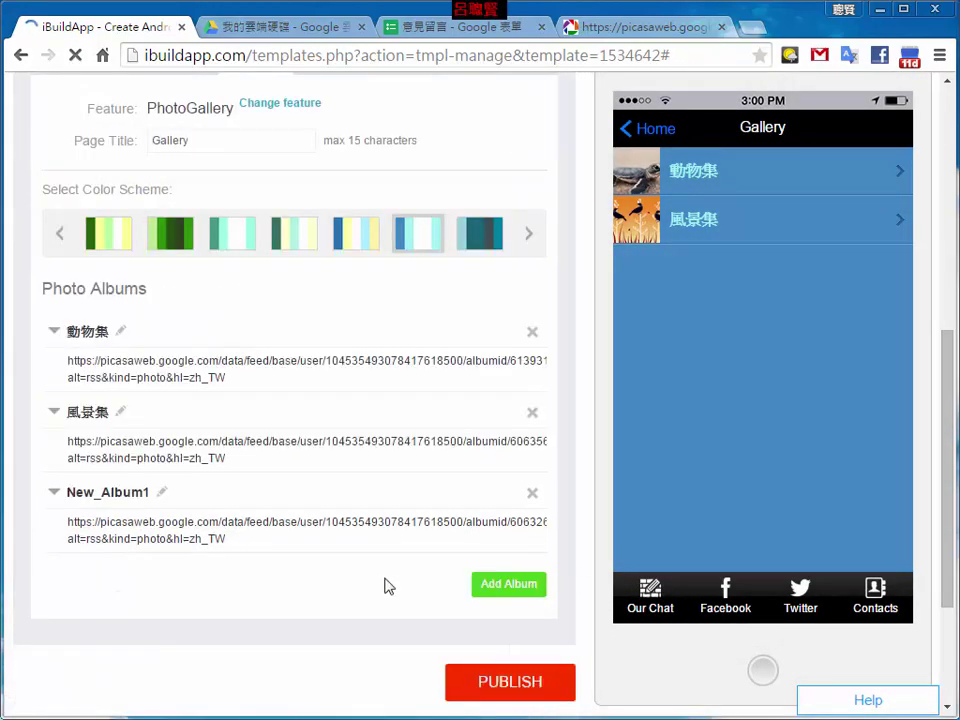
left_click(161, 493)
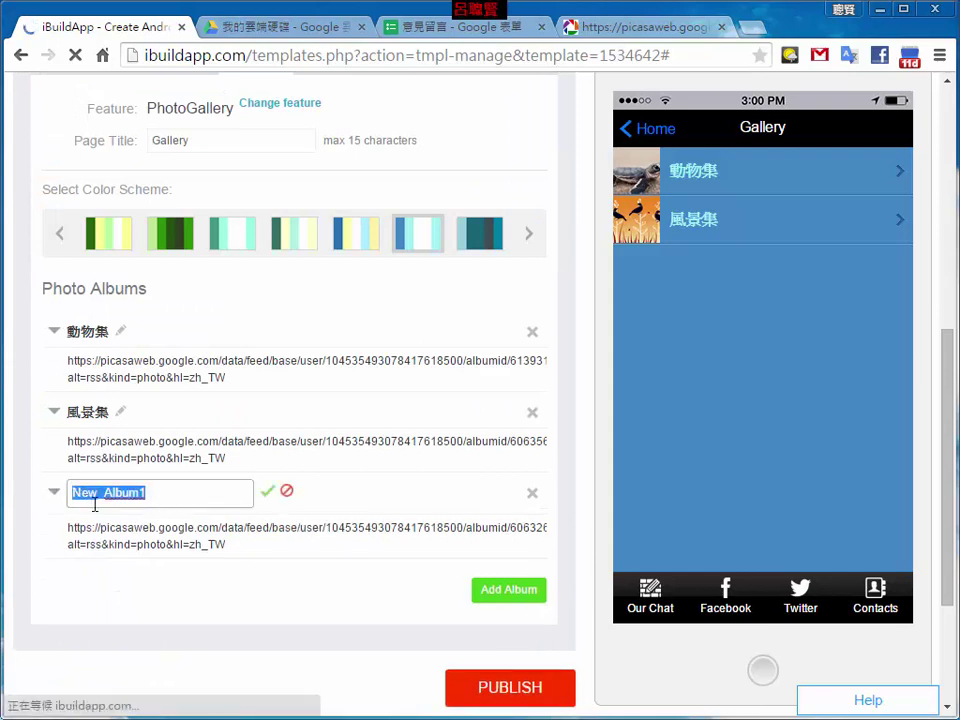
key("BackSpace")
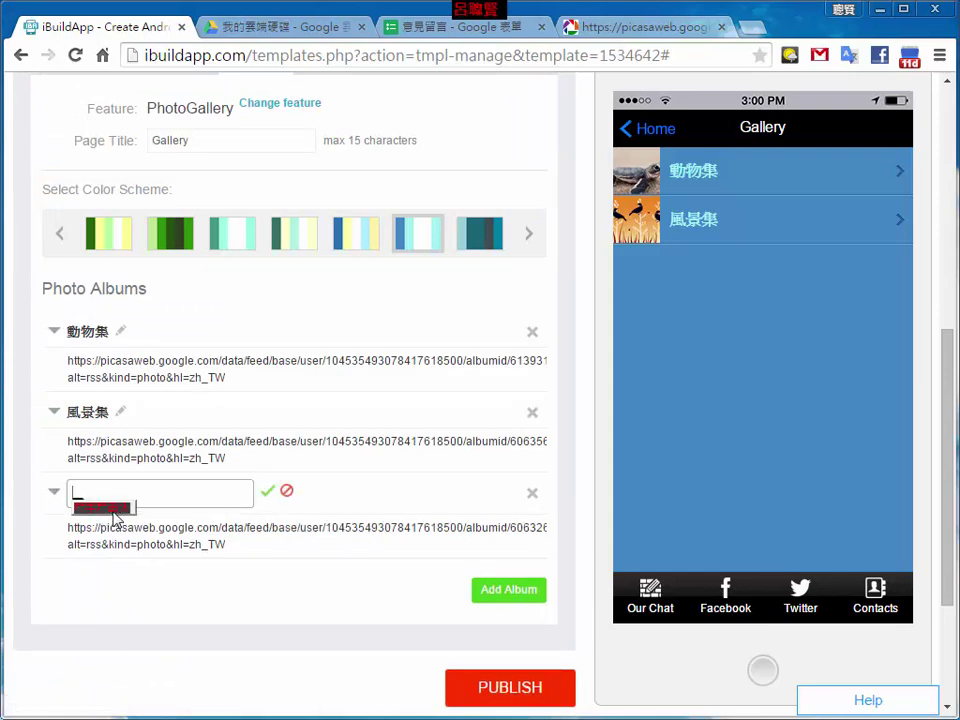
type("馬爾")
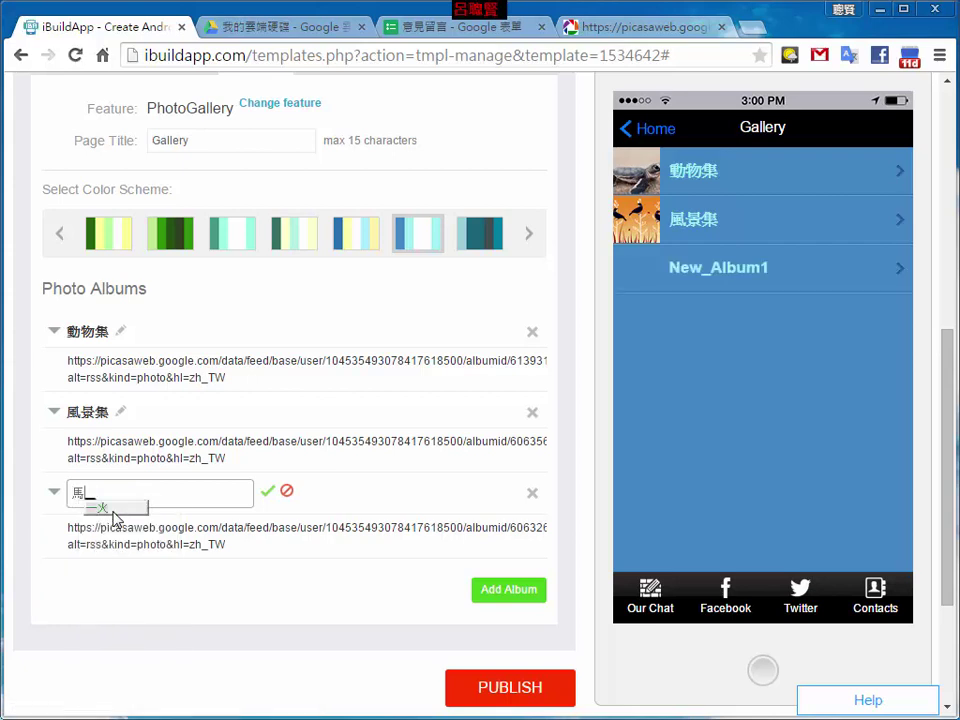
type("夫")
left_click(265, 493)
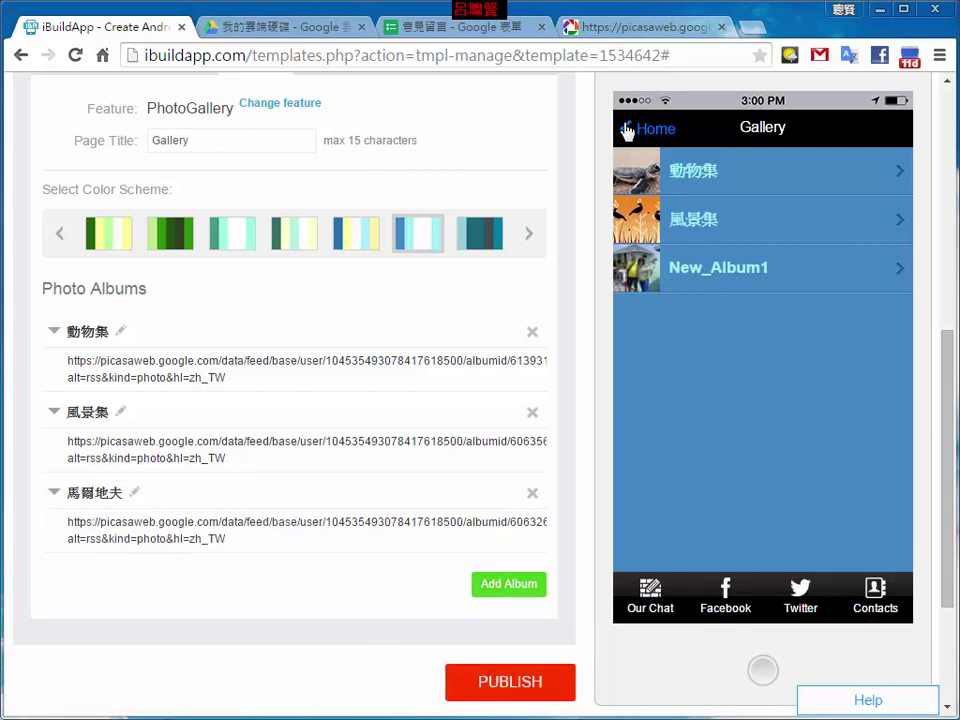
Change the photo gallery's page title to 活動相簿.
double_click(195, 146)
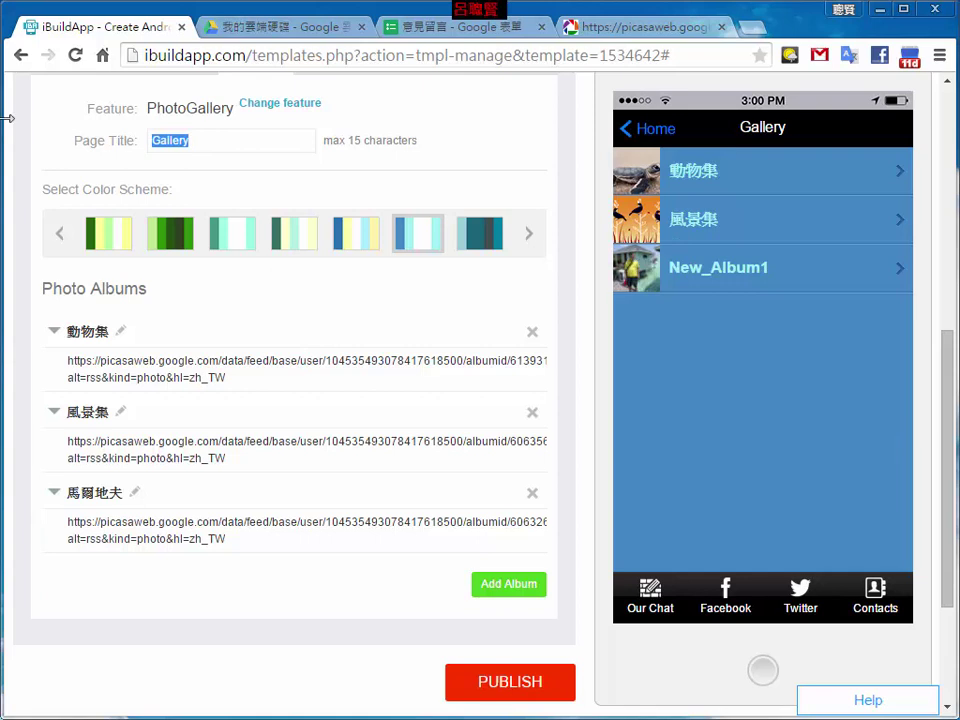
key("BackSpace")
type("活動")
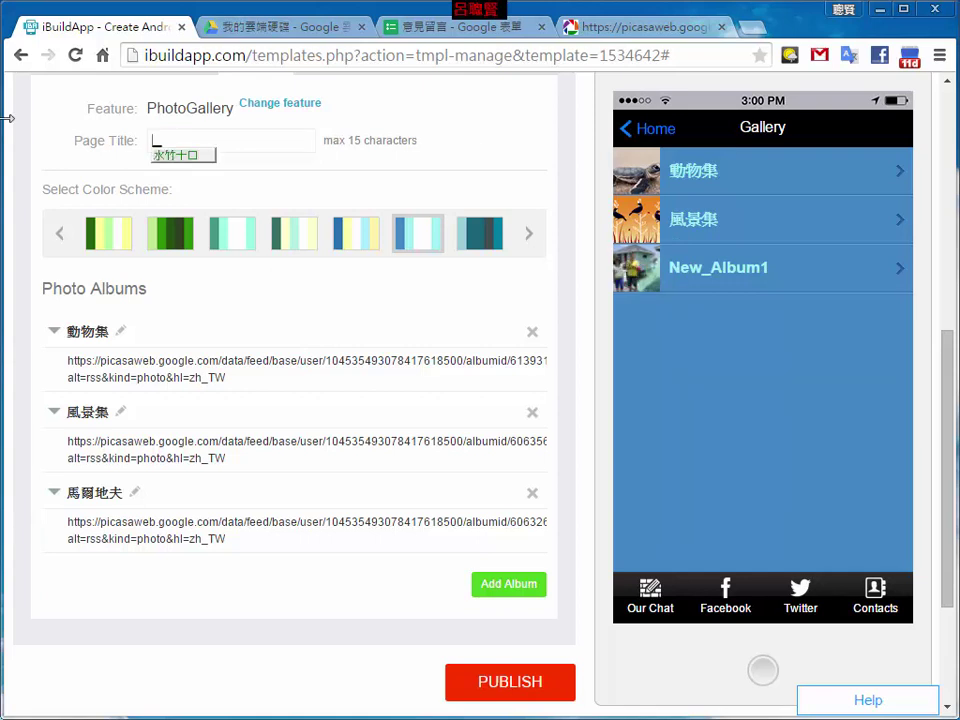
type("相")
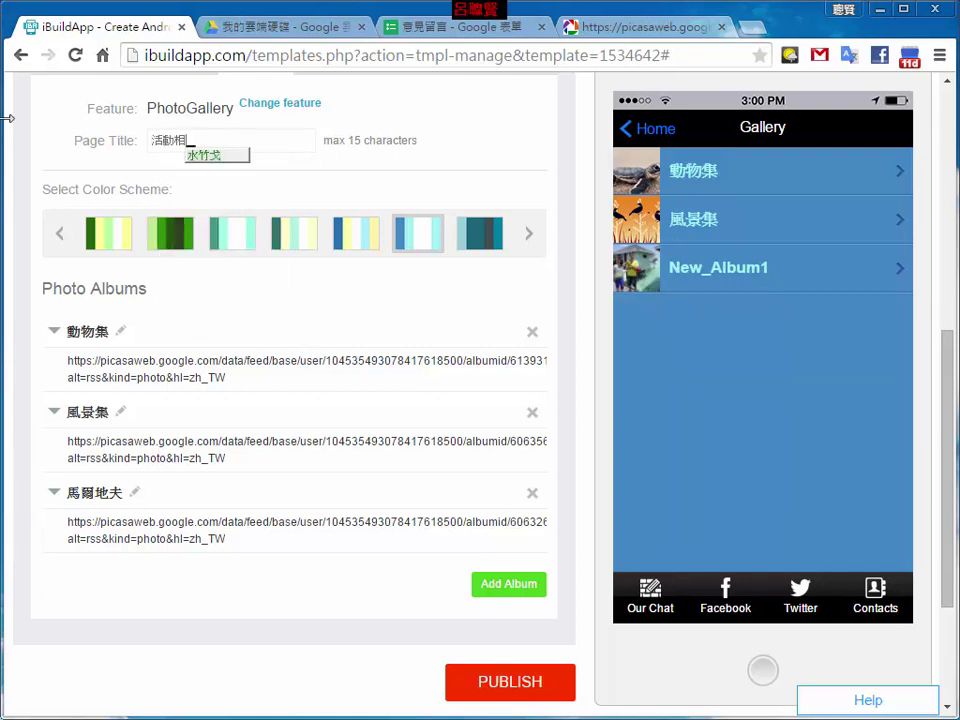
type("簿")
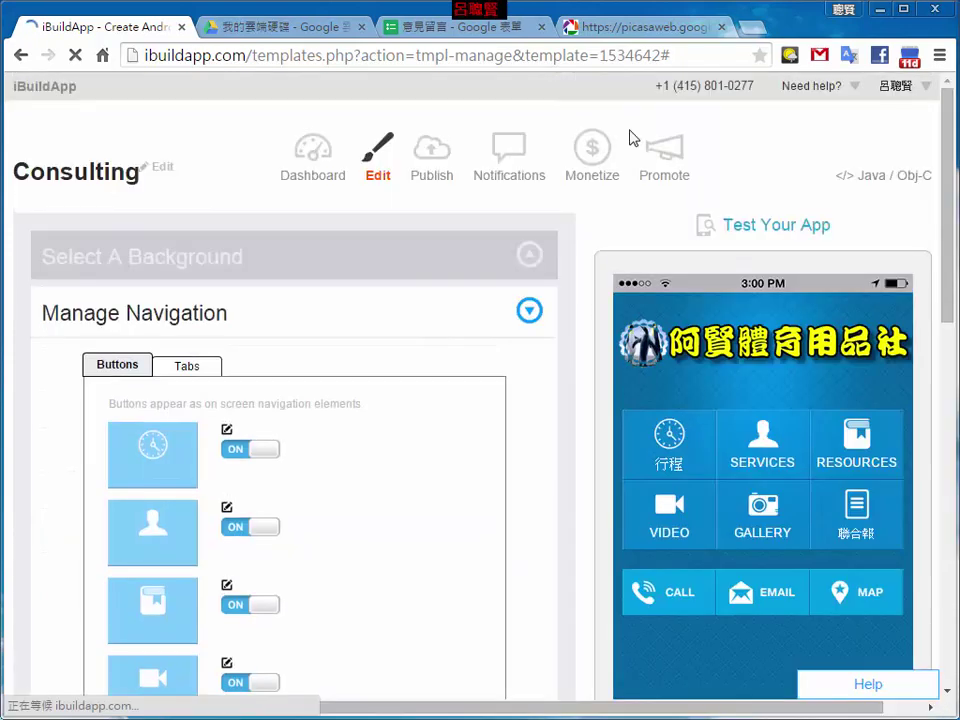
Open the gallery from the phone preview's home page and check its page title and album list in Manage Content.
left_click(757, 530)
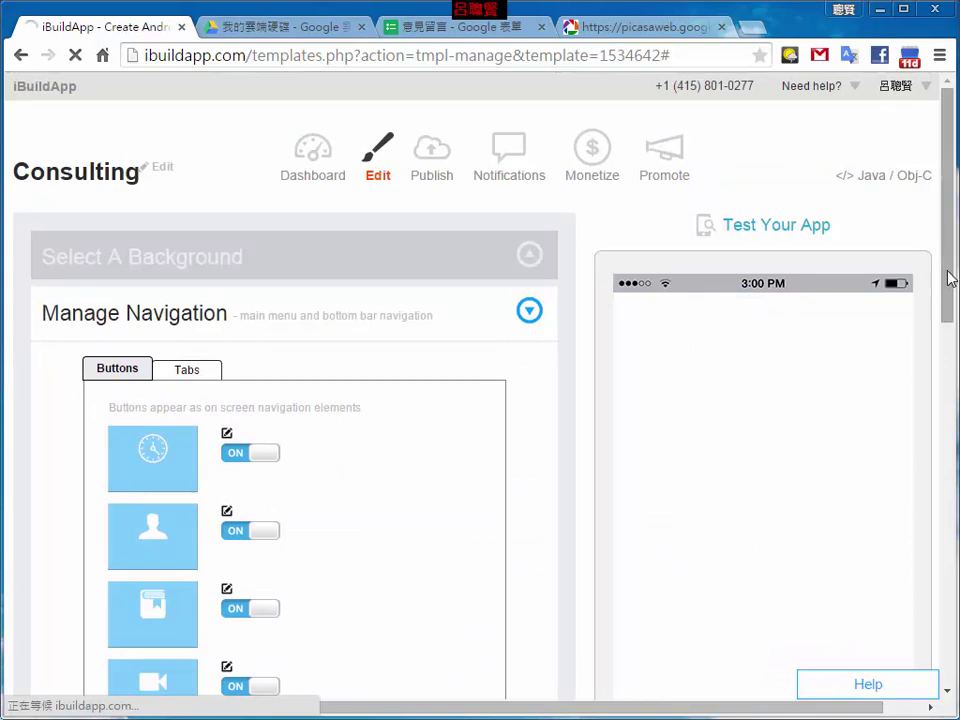
left_click_drag(951, 274, 952, 335)
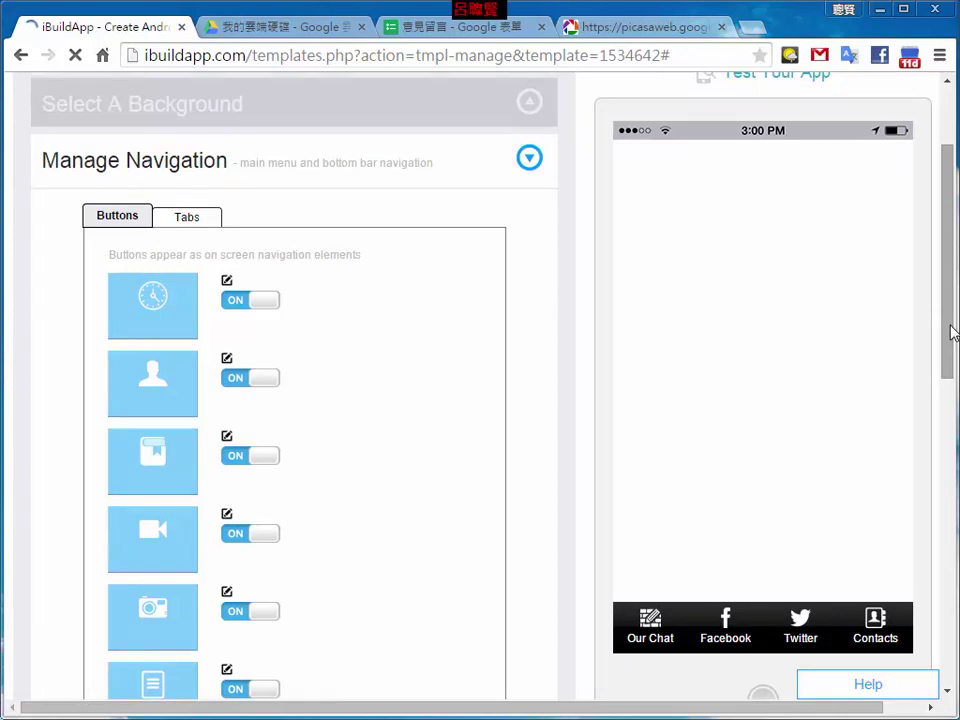
scroll(868, 240, "down", 8)
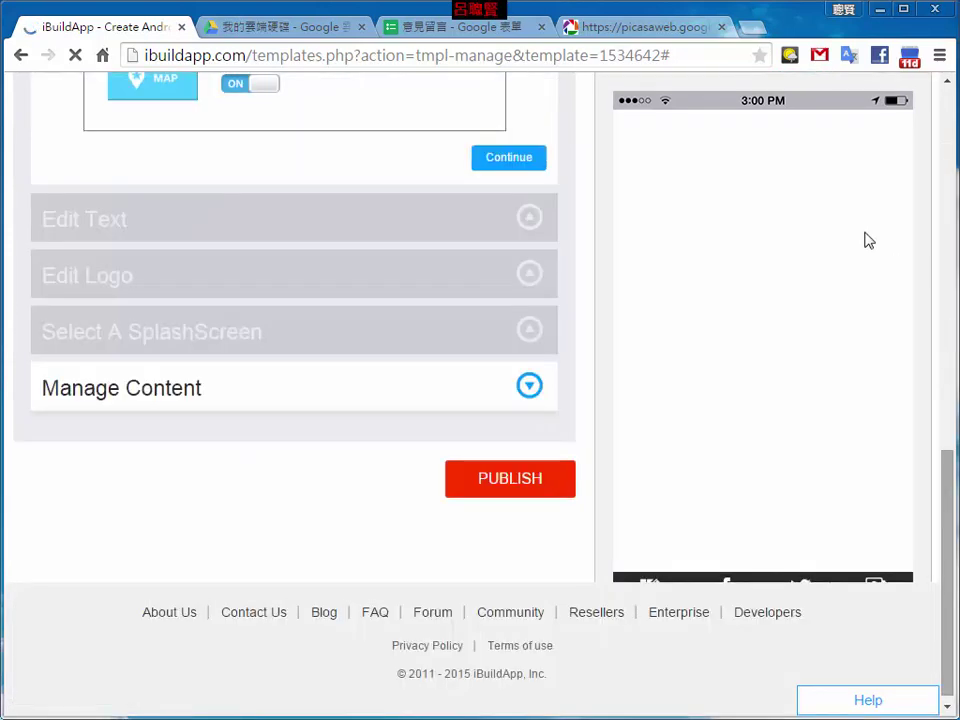
left_click(529, 387)
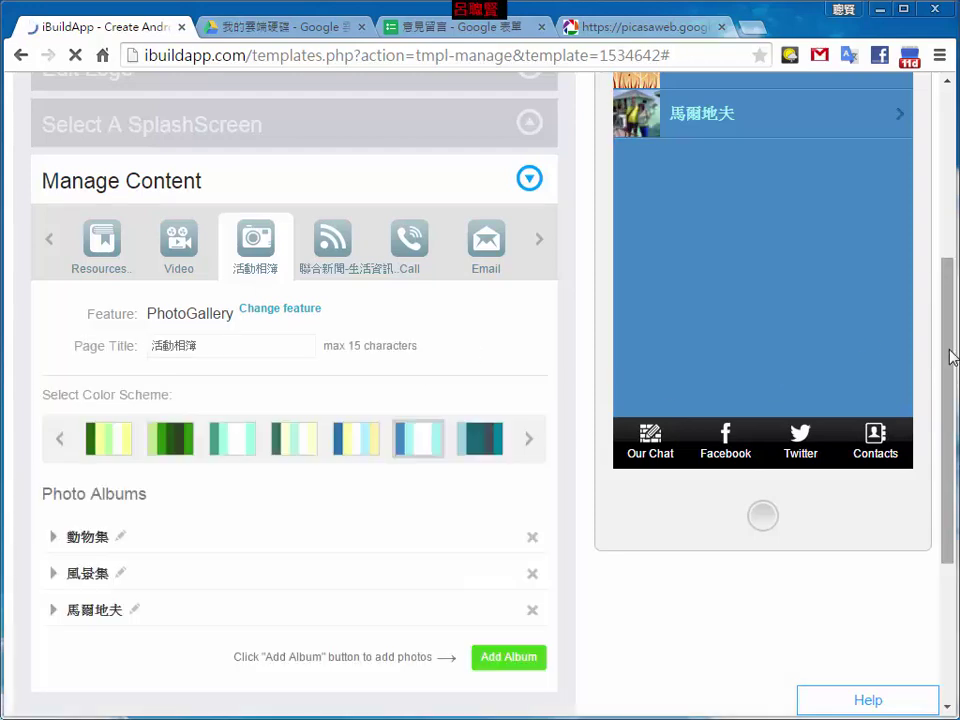
scroll(936, 257, "up", 3)
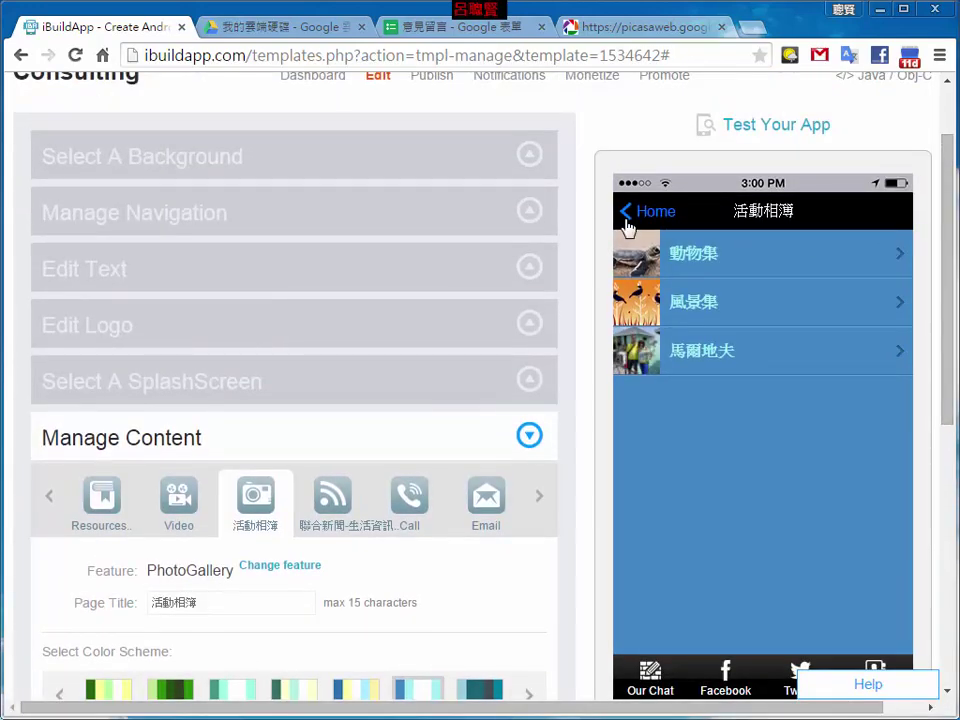
Return the preview to Home, set the 活動相簿 button label's size to 70% in the Edit Text section, and preview it.
left_click(627, 218)
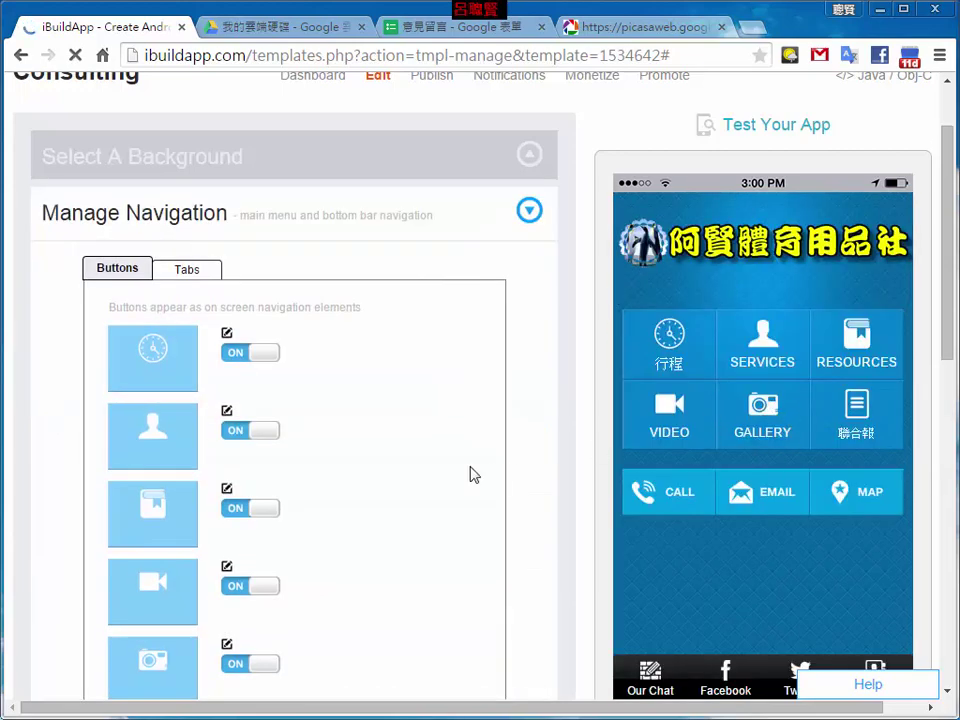
scroll(420, 490, "down", 4)
scroll(310, 550, "down", 3)
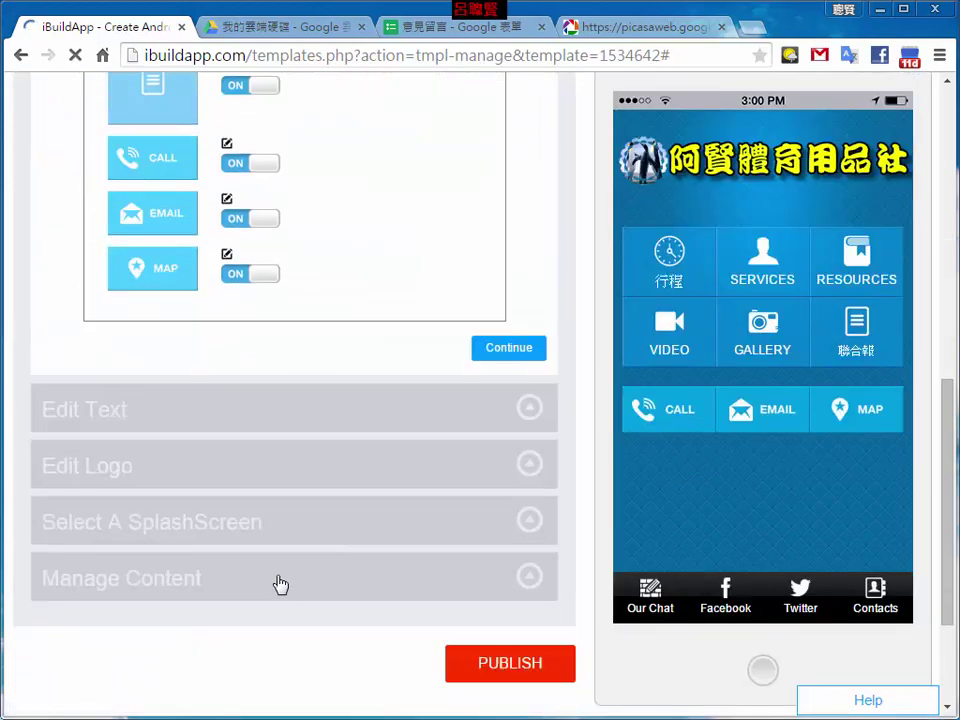
left_click(128, 438)
scroll(364, 482, "down", 4)
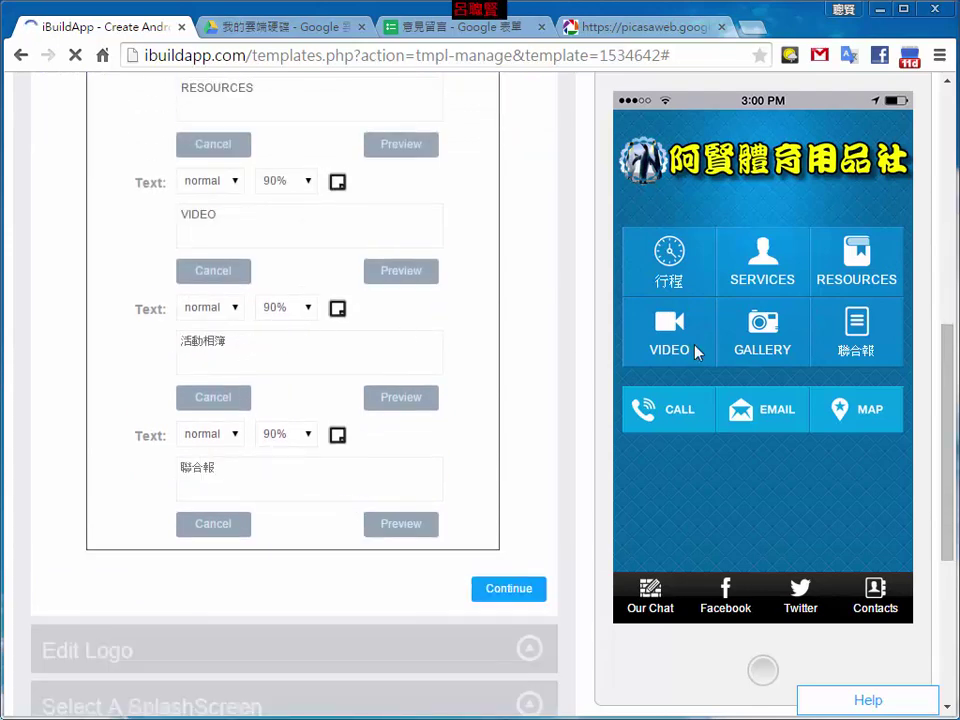
left_click(306, 313)
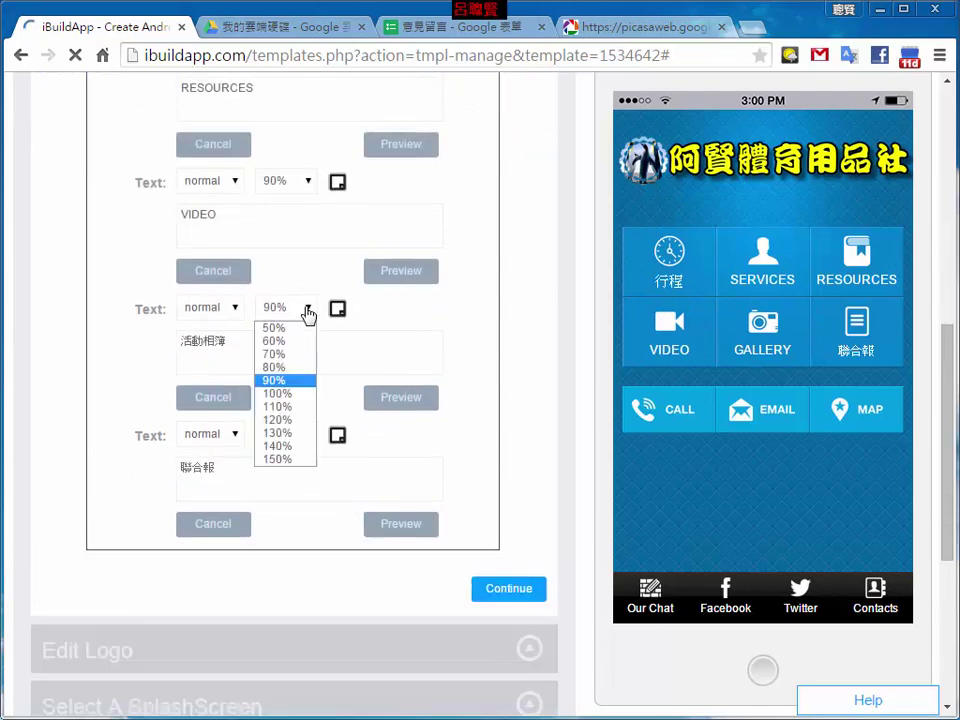
left_click(283, 355)
left_click(404, 400)
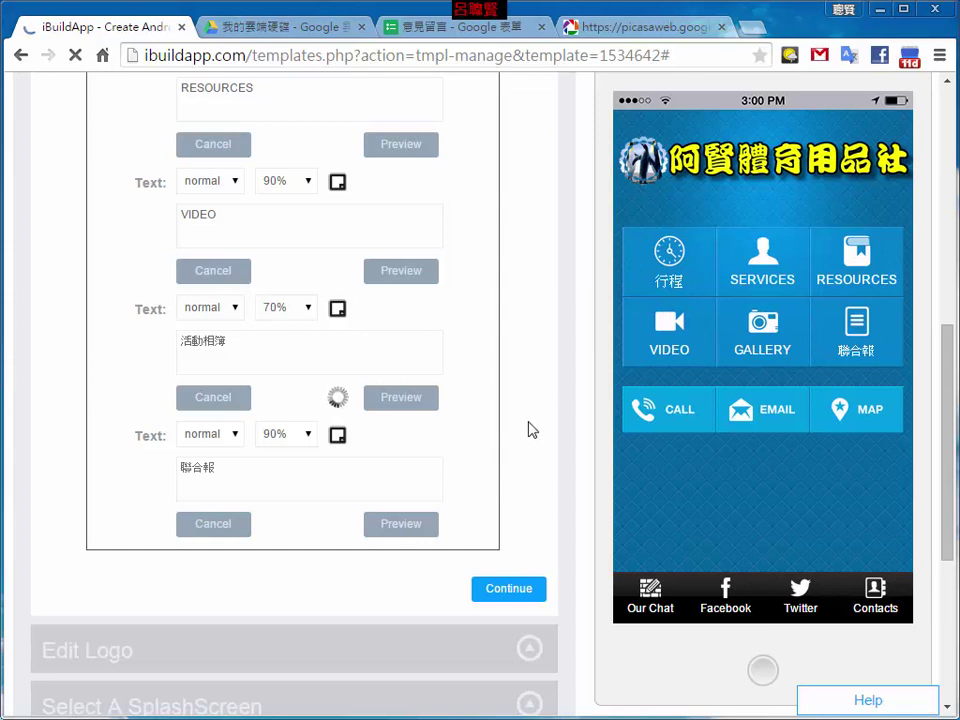
left_click(375, 356)
scroll(382, 359, "up", 2)
scroll(381, 358, "down", 3)
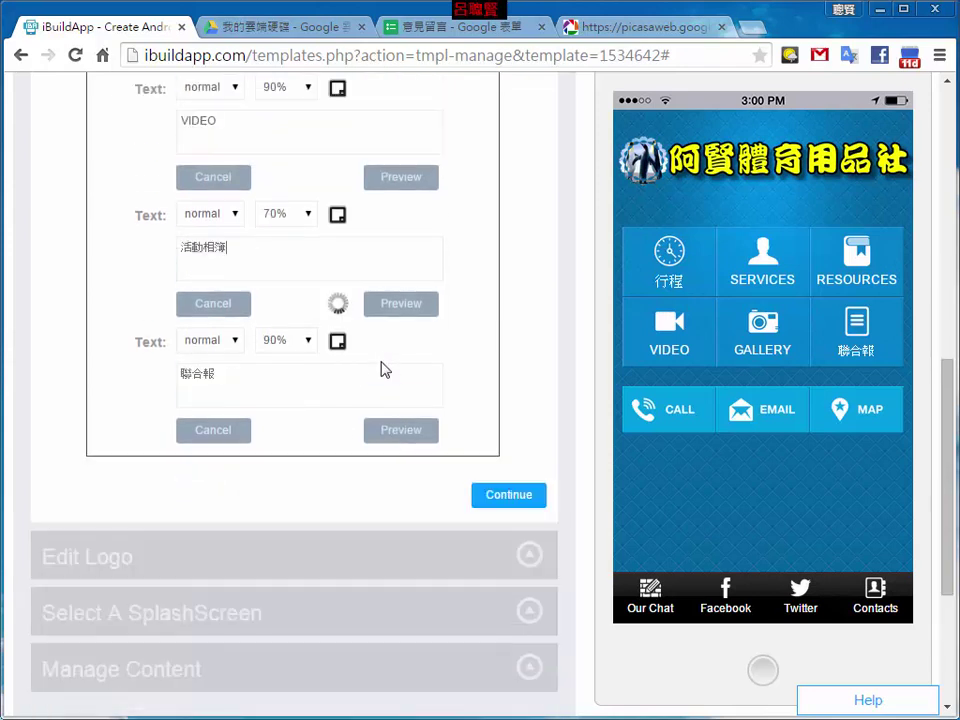
scroll(381, 369, "up", 7)
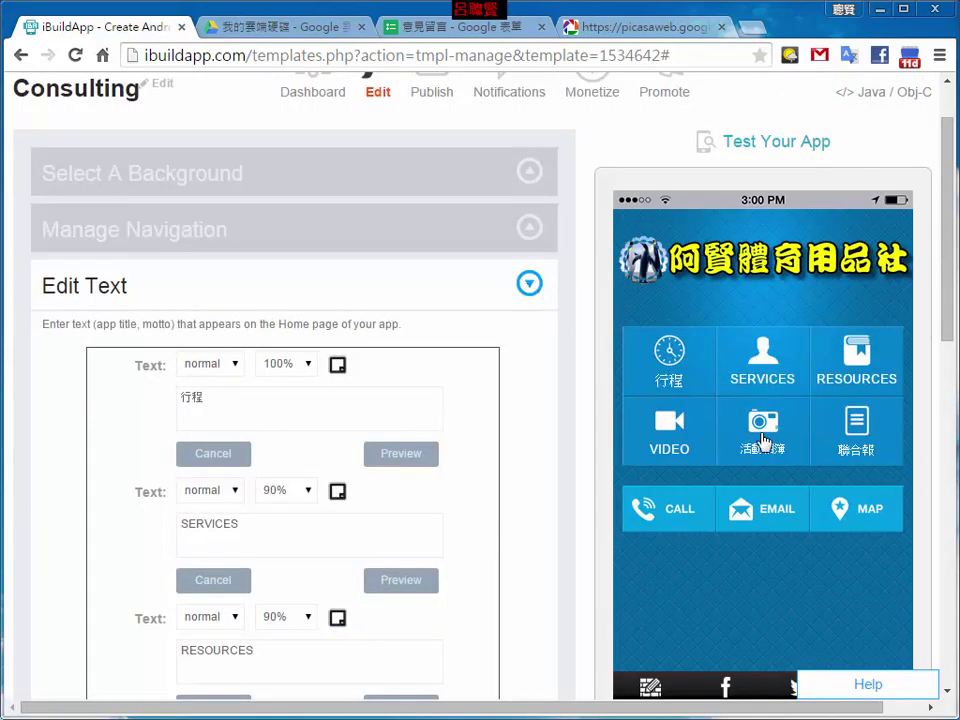
Set the 活動相簿 button label's size to 90% and save the changes to the Edit Text section.
scroll(493, 456, "down", 4)
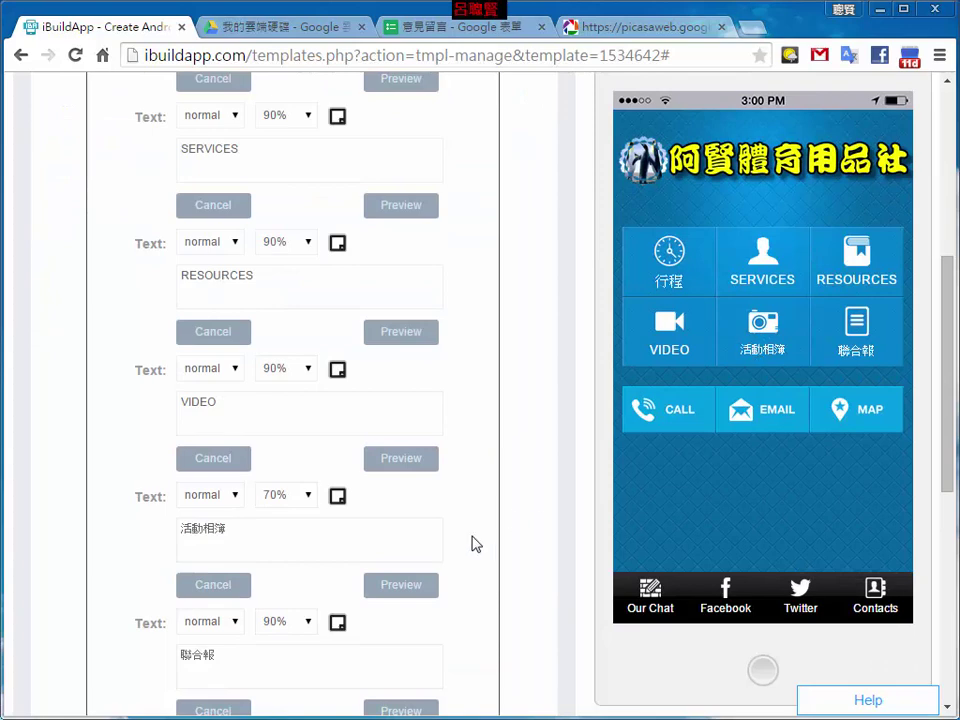
scroll(476, 544, "down", 1)
left_click(306, 408)
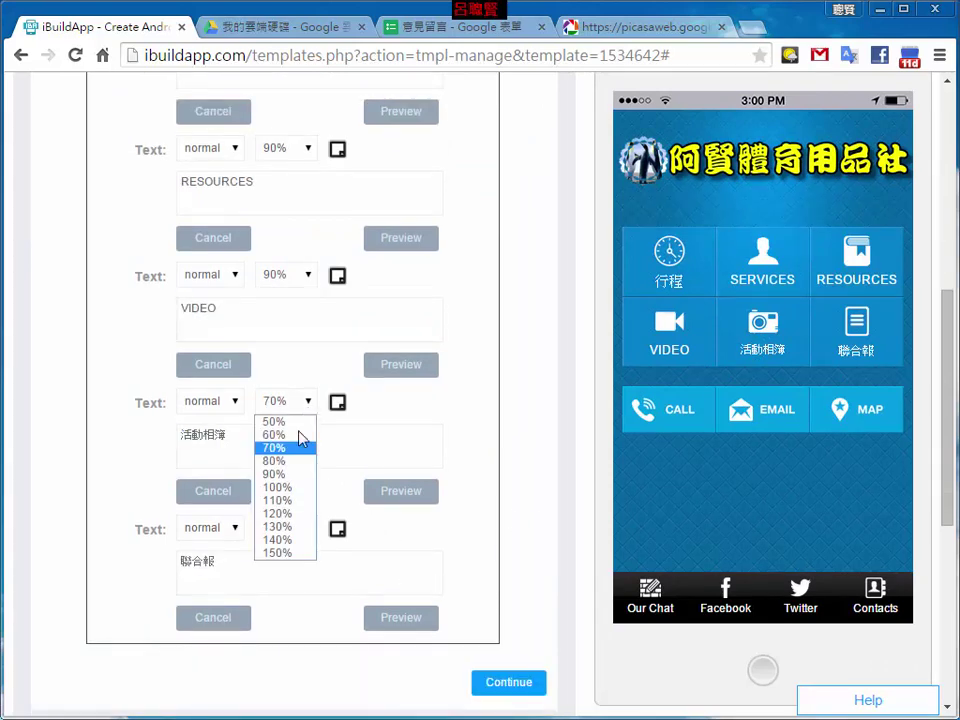
left_click(283, 475)
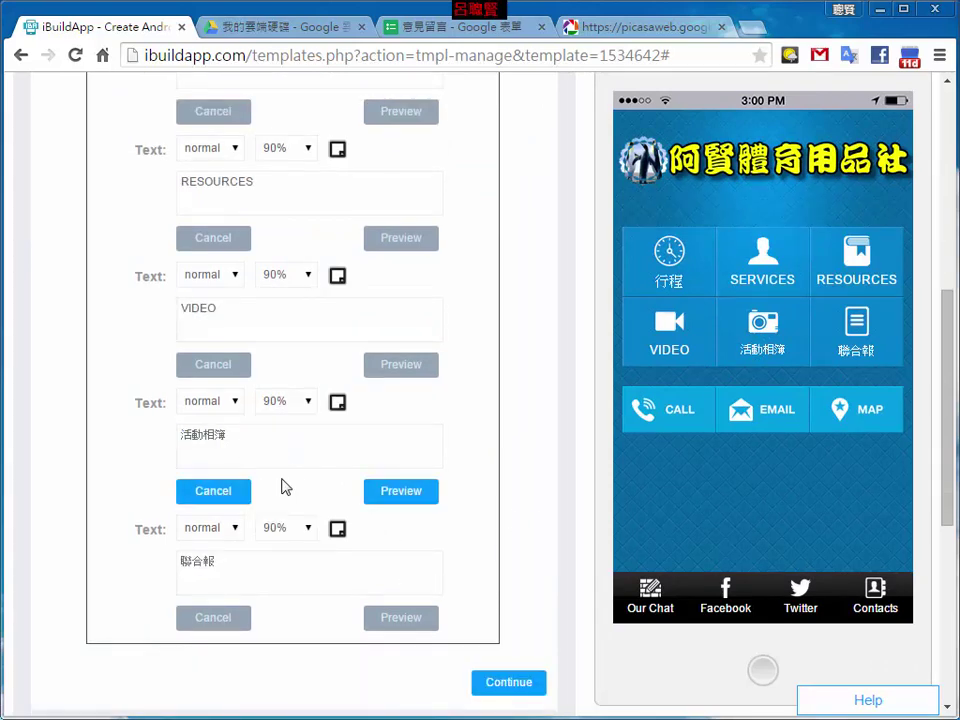
left_click(518, 684)
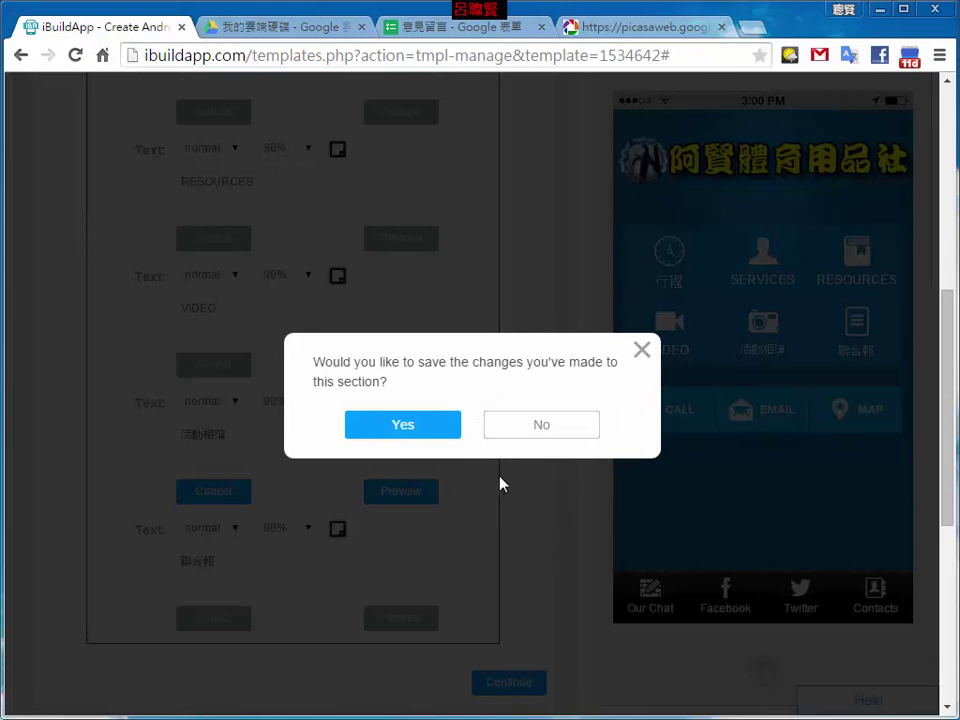
left_click(400, 430)
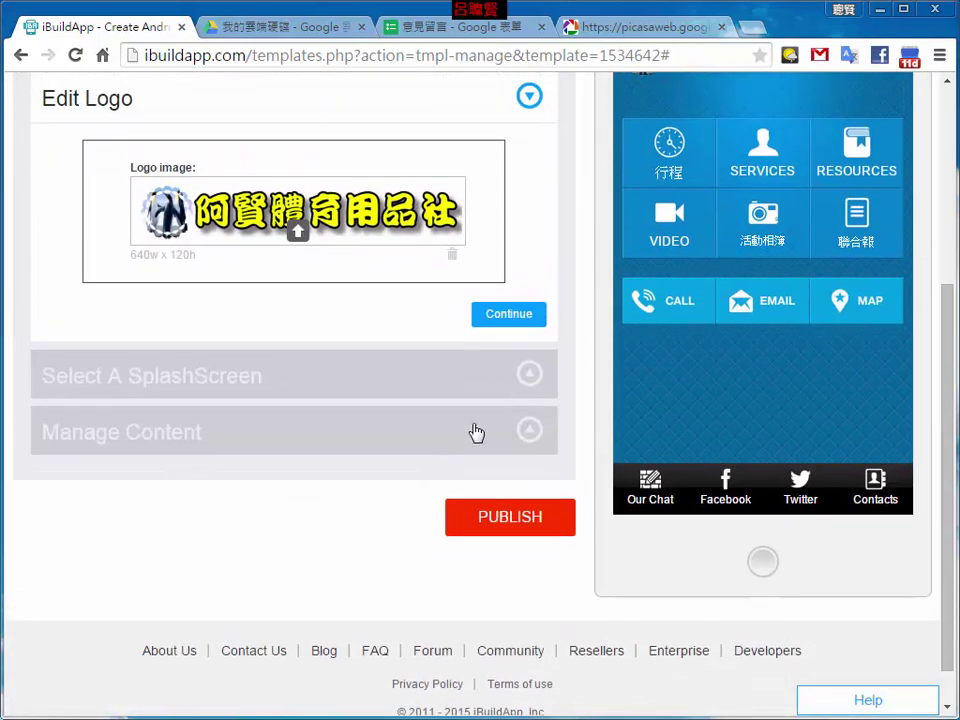
Reopen the Edit Text section to check the 活動相簿 label, and return to the gallery's settings in Manage Content.
scroll(332, 339, "up", 2)
left_click(175, 220)
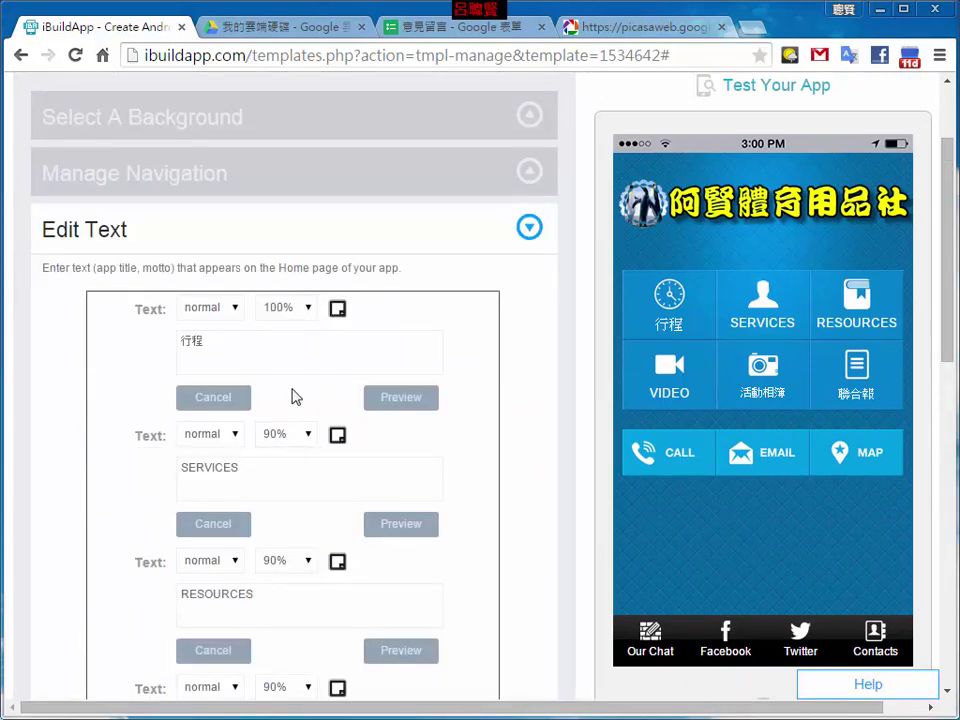
scroll(293, 398, "down", 5)
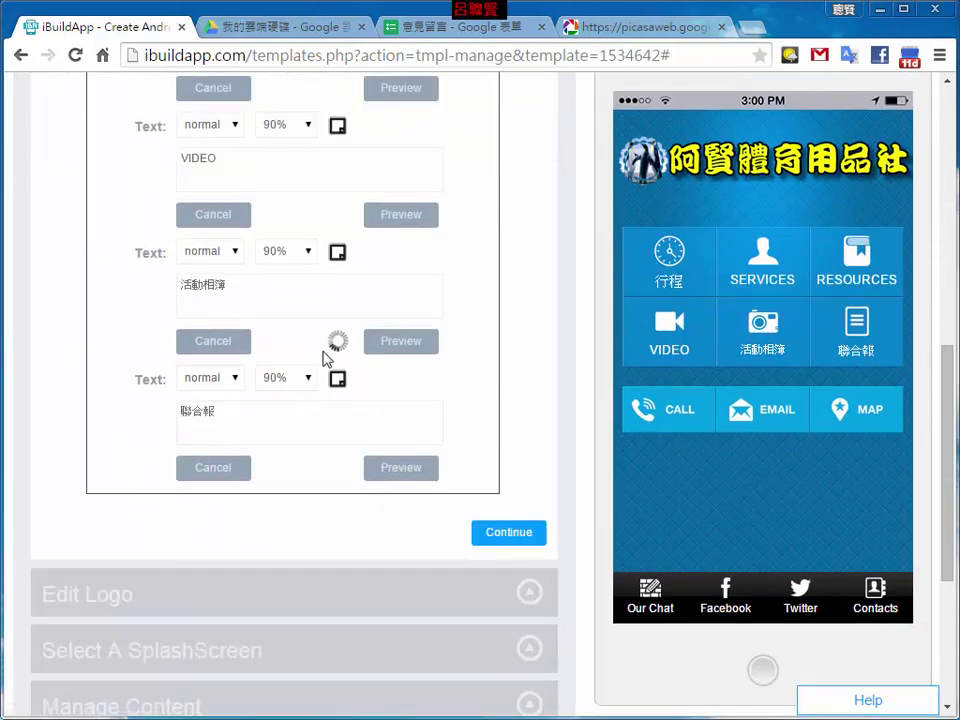
scroll(338, 352, "up", 5)
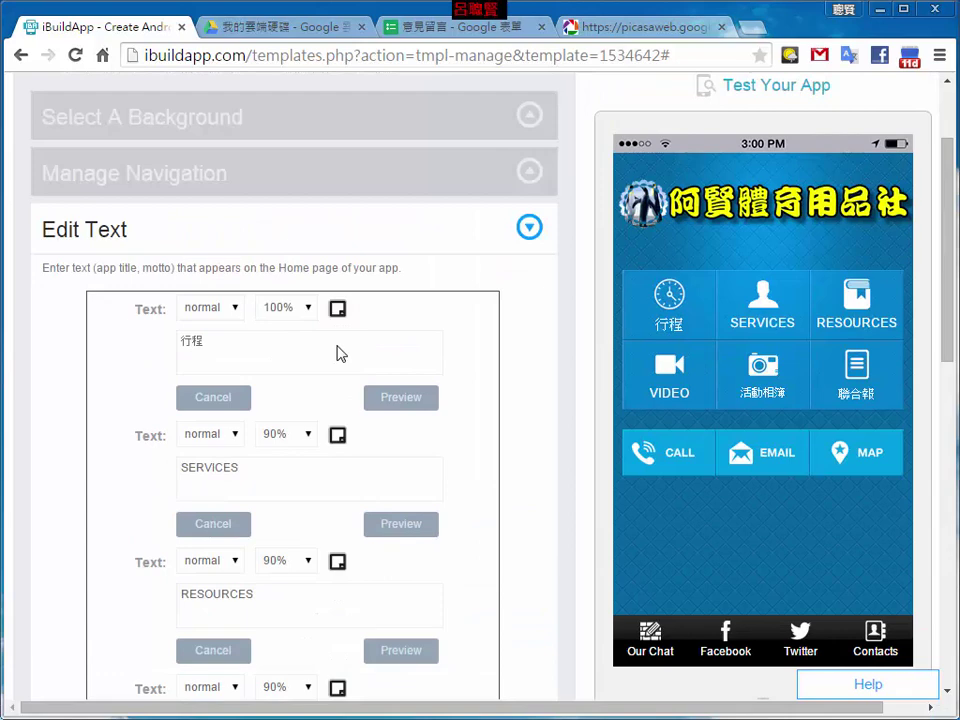
scroll(585, 375, "down", 10)
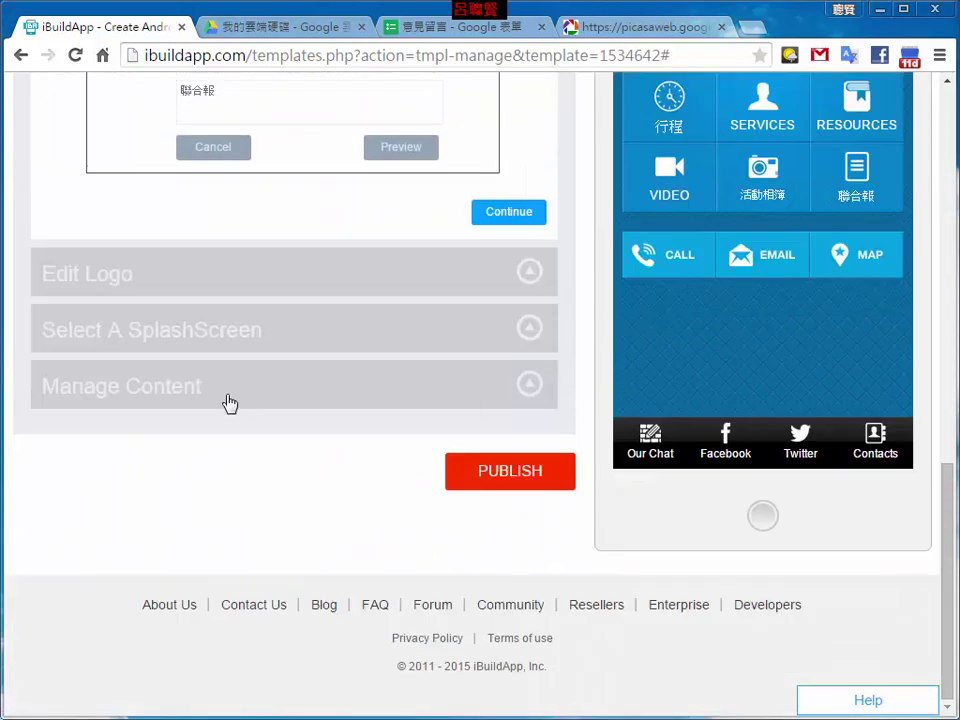
left_click(229, 403)
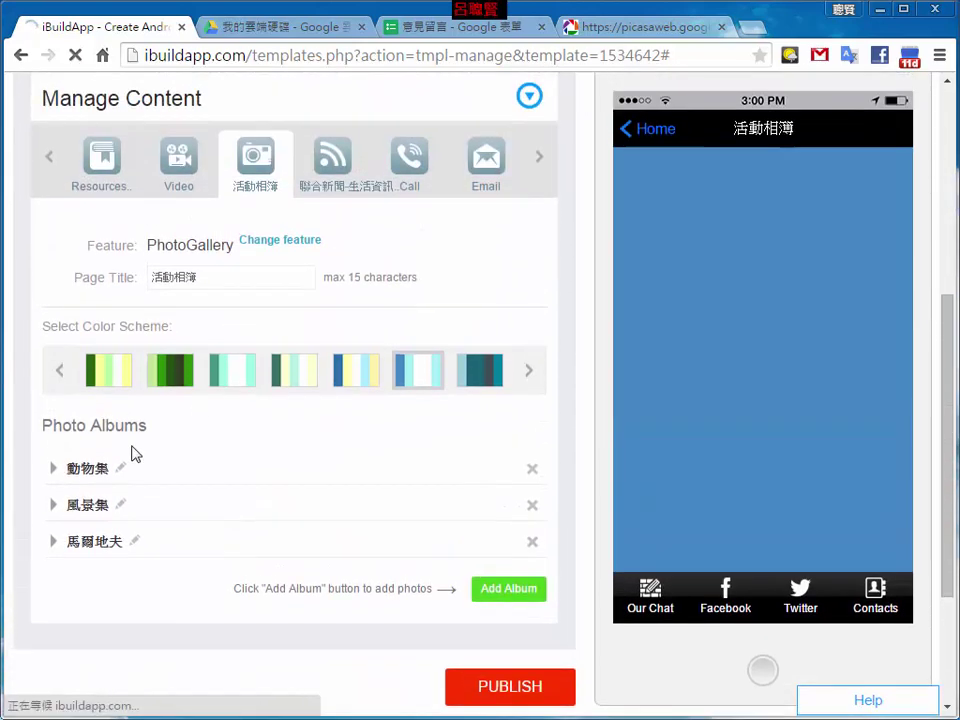